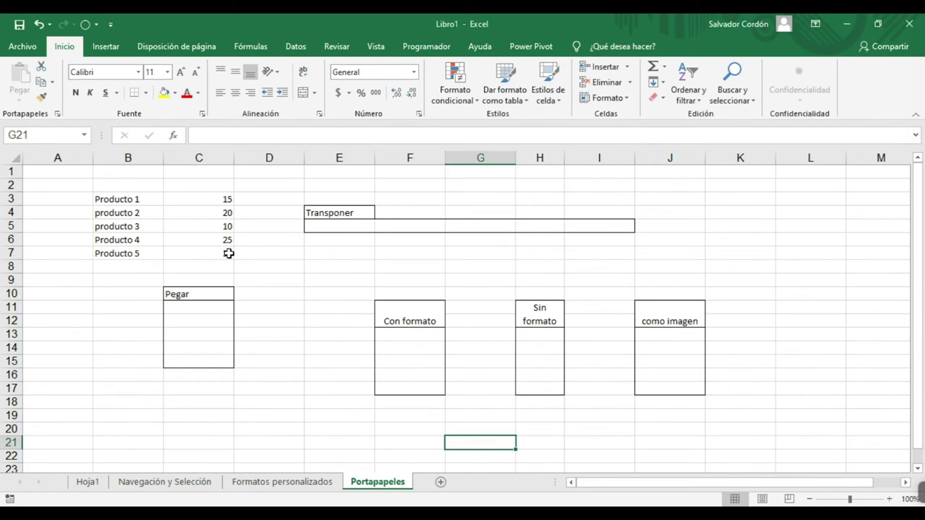
- Select in turn the product table B3:C7, the quantities C3:C7 and the product names B3:B7
{"action": "left_click_drag", "start_coordinate": [149, 198], "coordinate": [215, 255]}
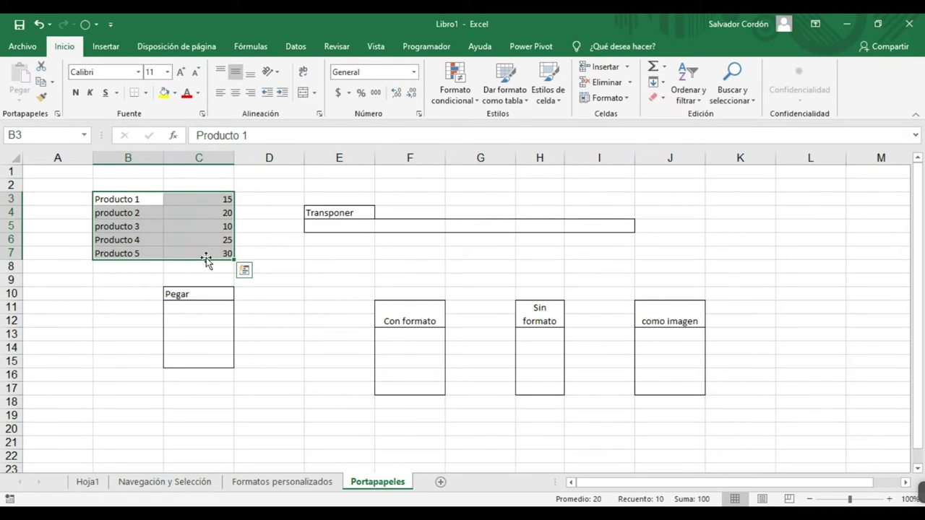
{"action": "left_click_drag", "start_coordinate": [121, 196], "coordinate": [196, 254]}
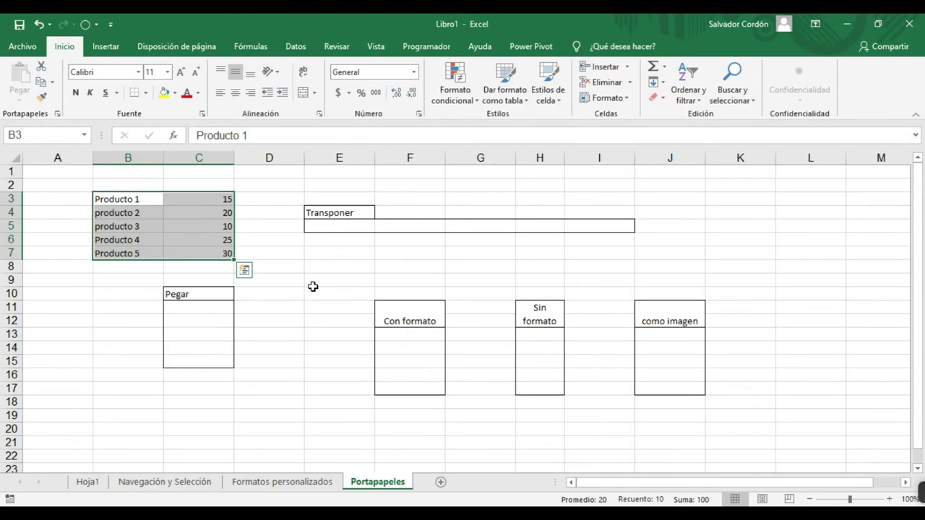
{"action": "left_click", "coordinate": [204, 199]}
{"action": "left_click_drag", "start_coordinate": [204, 198], "coordinate": [217, 254]}
{"action": "left_click", "coordinate": [291, 281]}
{"action": "left_click_drag", "start_coordinate": [220, 196], "coordinate": [221, 253]}
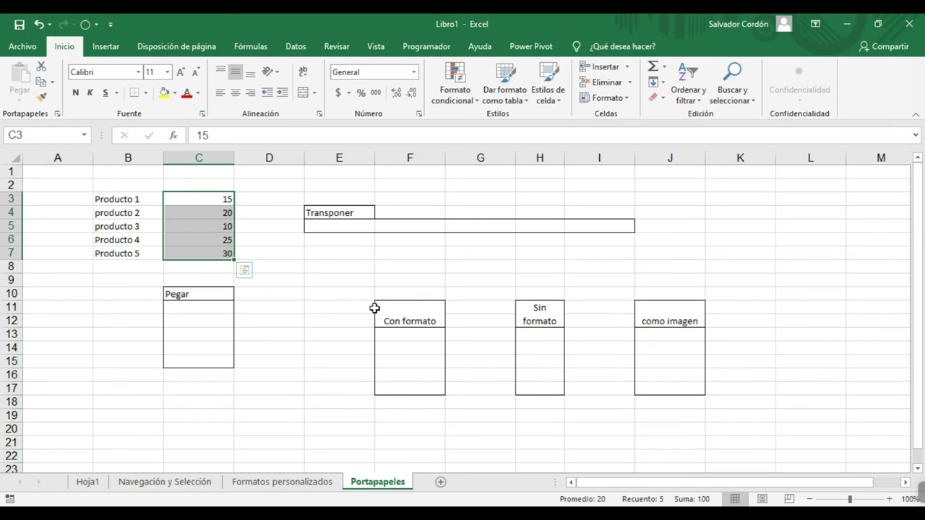
{"action": "left_click", "coordinate": [372, 307]}
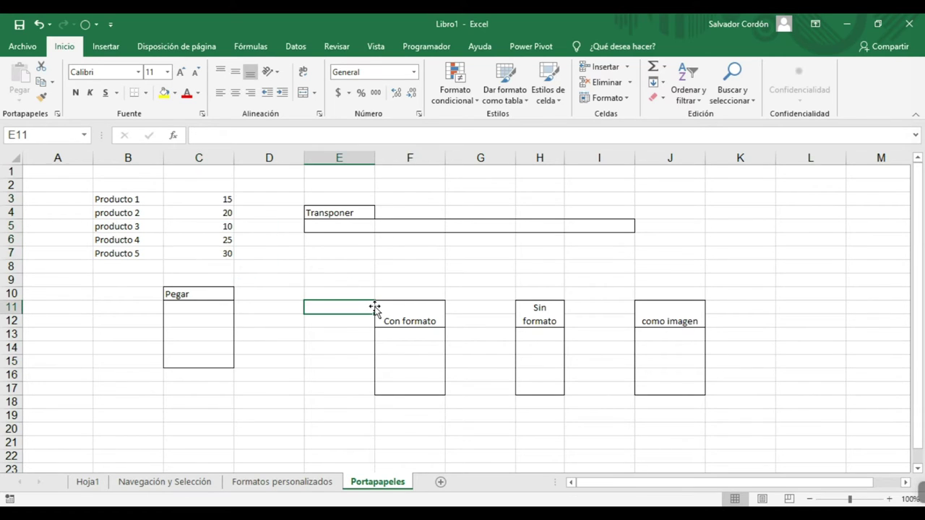
{"action": "left_click", "coordinate": [346, 267]}
{"action": "left_click", "coordinate": [219, 200]}
{"action": "left_click_drag", "start_coordinate": [219, 201], "coordinate": [231, 254]}
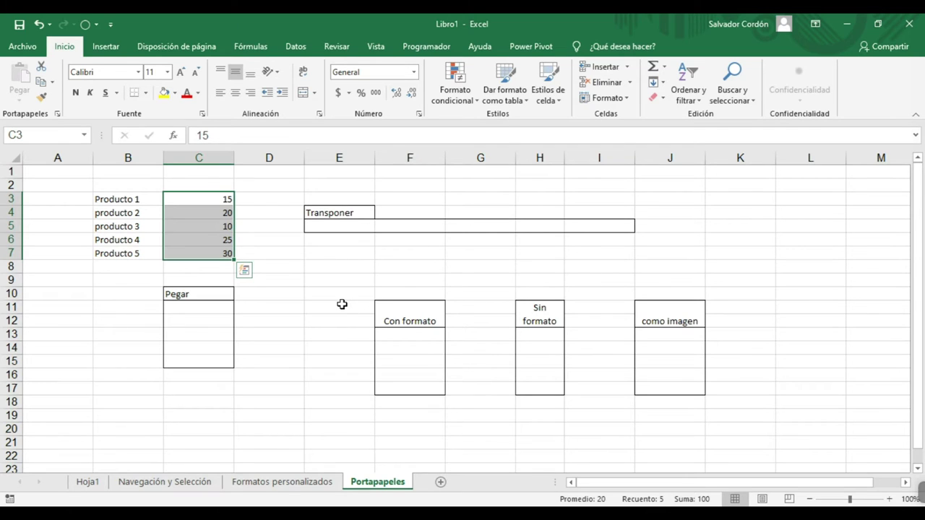
{"action": "left_click", "coordinate": [146, 198]}
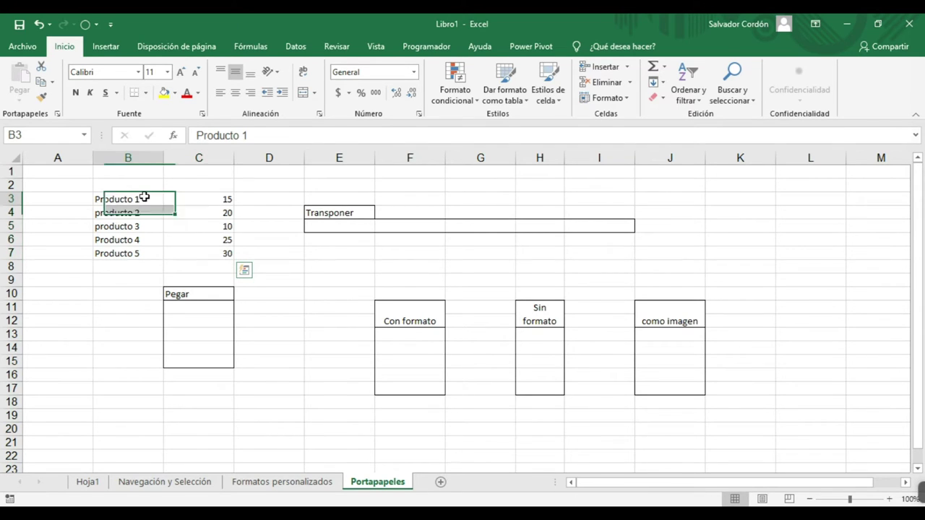
{"action": "left_click_drag", "start_coordinate": [142, 195], "coordinate": [144, 252]}
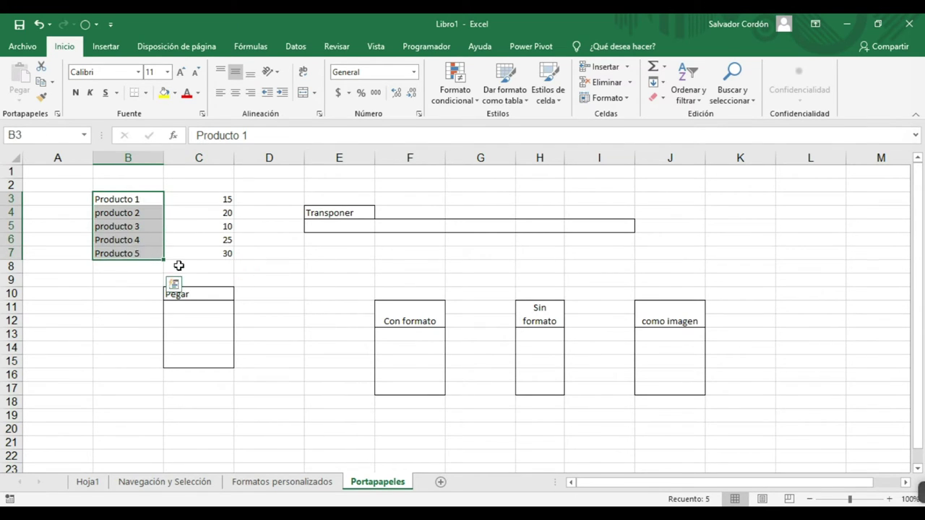
- Jump the active cell back and forth between the first and last product names, B3 and B7
{"action": "left_click", "coordinate": [123, 226]}
{"action": "left_click", "coordinate": [117, 199]}
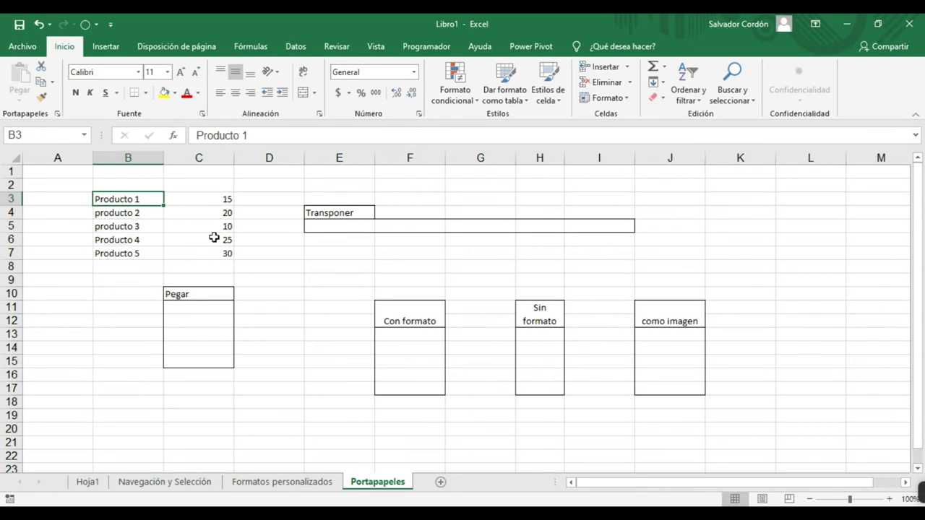
{"action": "key", "text": "ctrl+Down"}
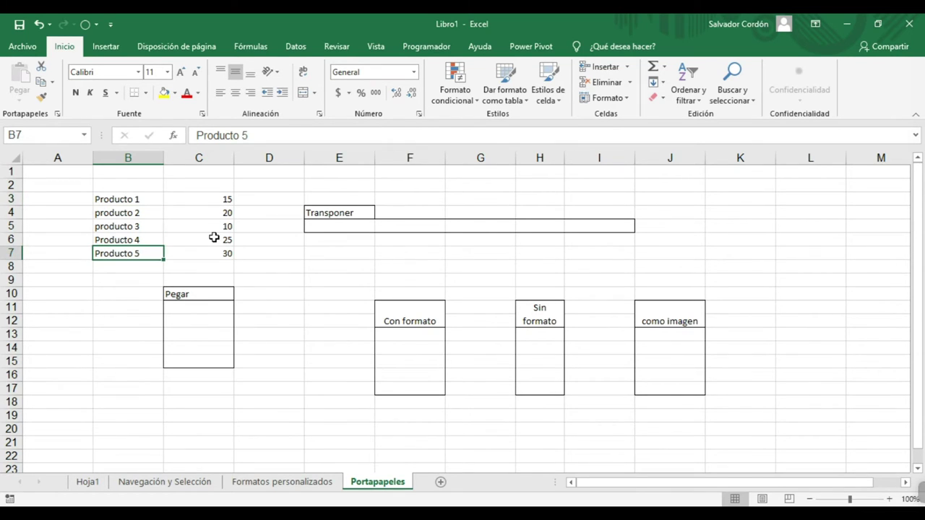
{"action": "key", "text": "ctrl+Up"}
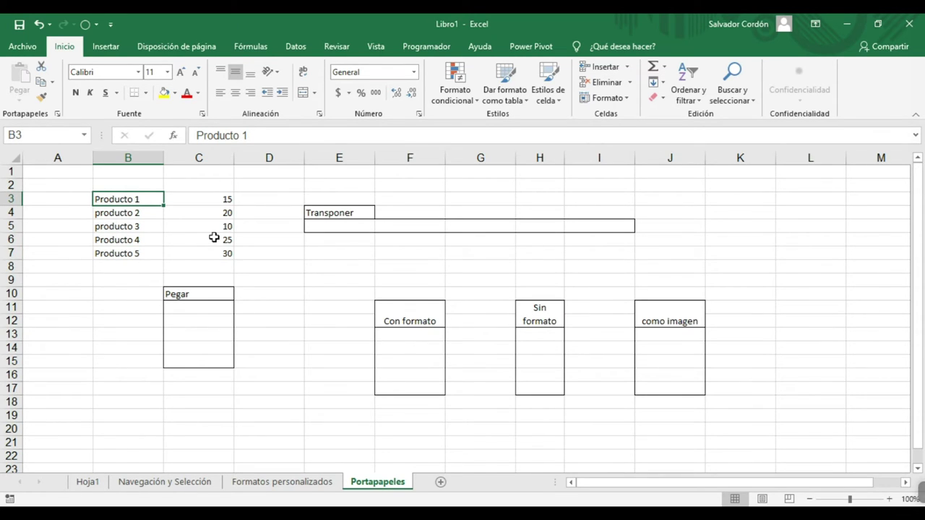
{"action": "key", "text": "ctrl+Down"}
{"action": "key", "text": "ctrl+Up"}
- Extend the selection from B3 to the end of the product names, and walk the active cell down to B7
{"action": "key", "text": "ctrl+shift+Down"}
{"action": "key", "text": "Down"}
{"action": "key", "text": "Down"}
{"action": "key", "text": "Down"}
{"action": "key", "text": "Down"}
{"action": "key", "text": "Down"}
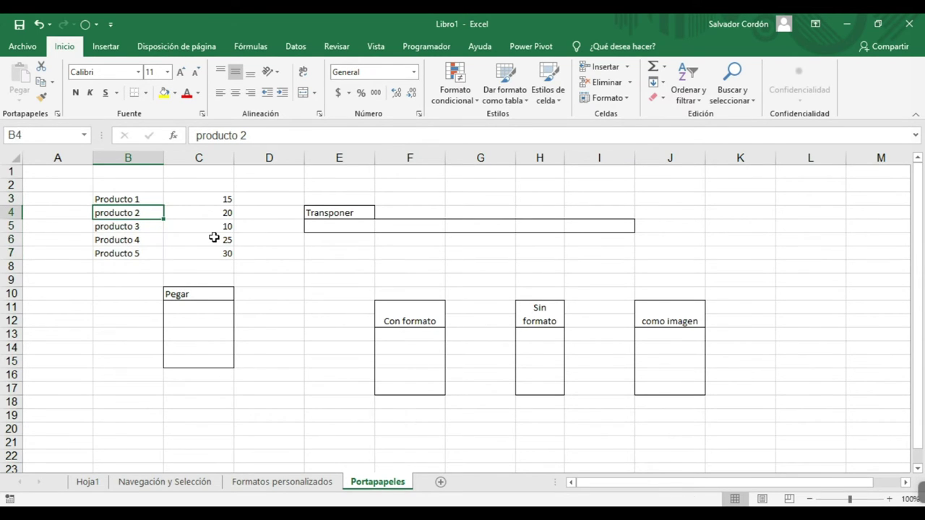
{"action": "key", "text": "Up"}
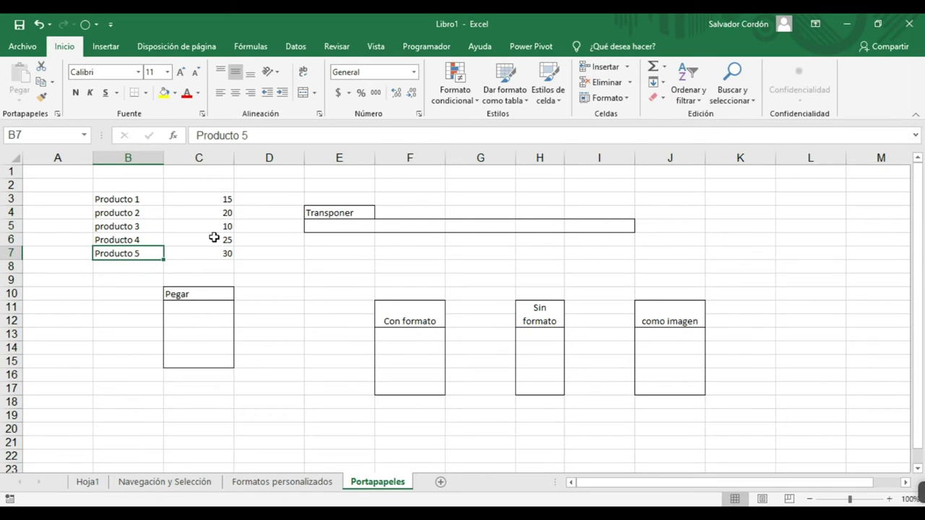
- Extend and shrink the selection cell by cell from B7 until it covers the product names up to B3
{"action": "key", "text": "shift+Up"}
{"action": "key", "text": "shift+Up"}
{"action": "key", "text": "shift+Up"}
{"action": "key", "text": "shift+Up"}
{"action": "key", "text": "shift+Down"}
{"action": "key", "text": "shift+Down"}
{"action": "key", "text": "shift+Down"}
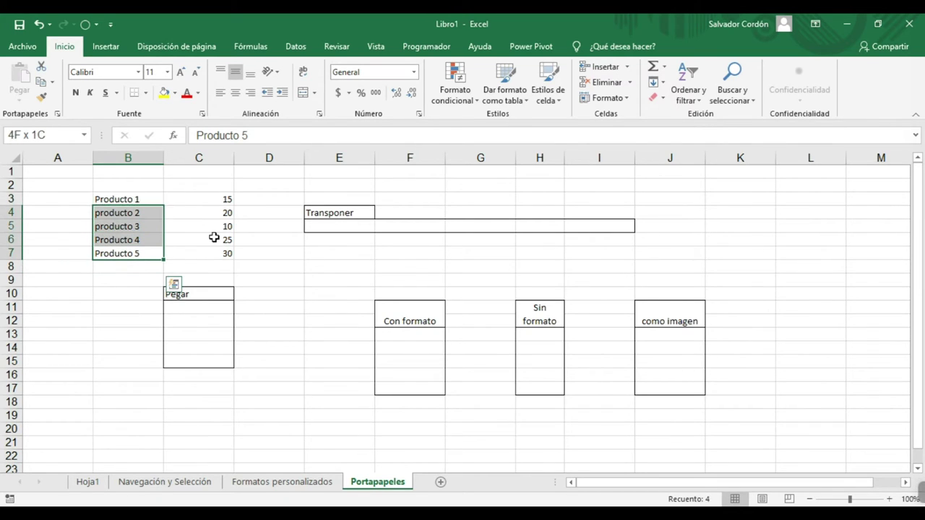
{"action": "key", "text": "shift+Down"}
{"action": "key", "text": "shift+Down"}
{"action": "key", "text": "shift+Up"}
{"action": "key", "text": "shift+Up"}
{"action": "key", "text": "shift+Up"}
{"action": "key", "text": "shift+Up"}
{"action": "key", "text": "shift+Up"}
{"action": "key", "text": "shift+Up"}
{"action": "key", "text": "shift+Down"}
{"action": "key", "text": "shift+Up"}
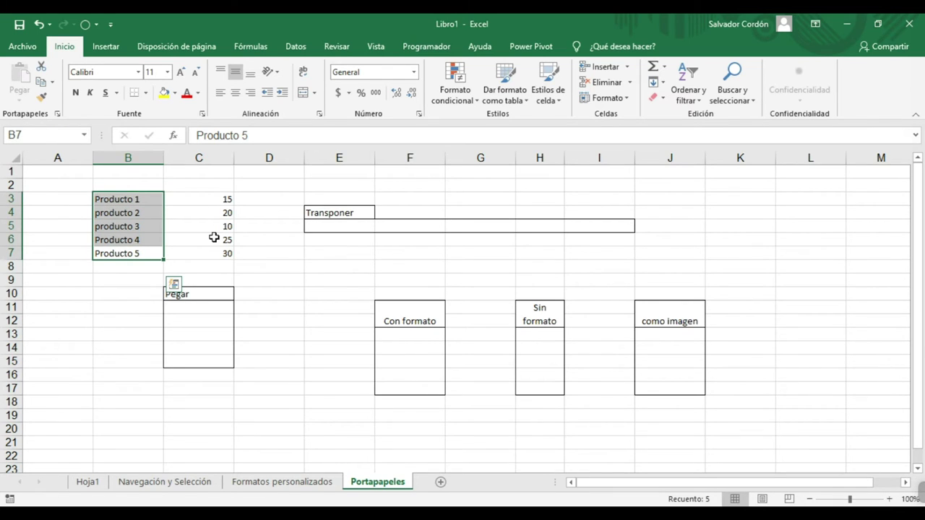
- Return to B3, select the product names down to B7 and copy them
{"action": "key", "text": "Down"}
{"action": "key", "text": "Up"}
{"action": "key", "text": "ctrl+Up"}
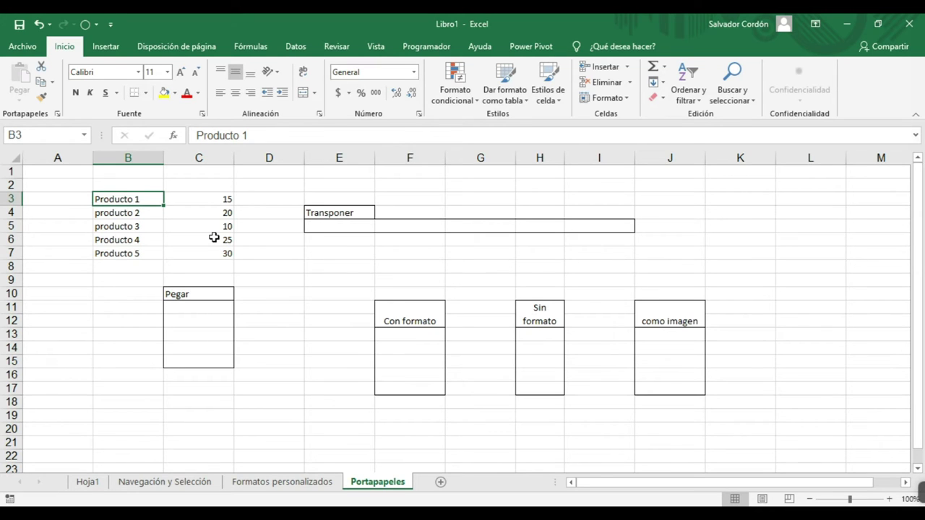
{"action": "key", "text": "ctrl+shift+Down"}
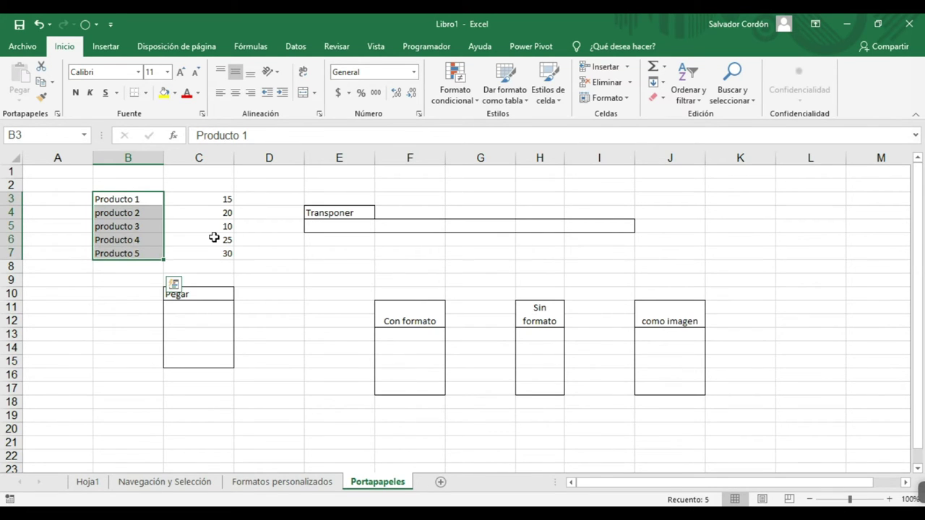
{"action": "key", "text": "ctrl+c"}
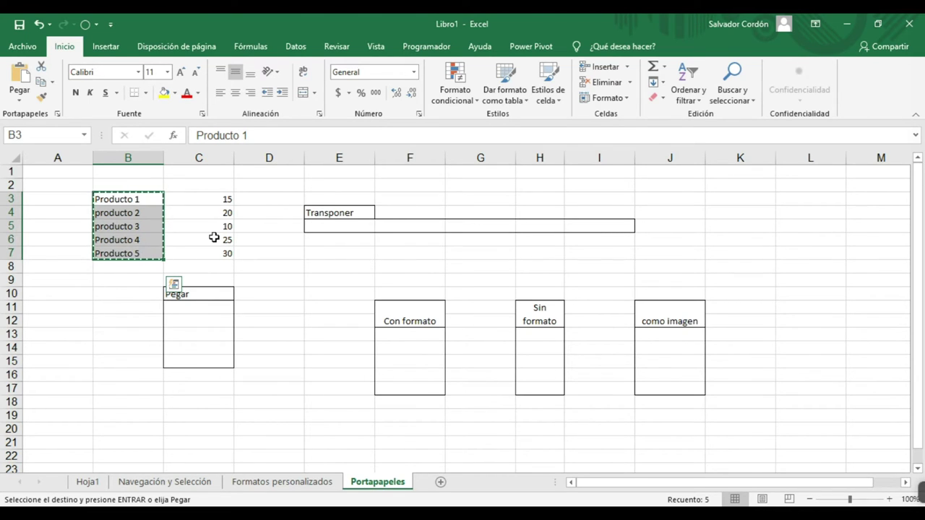
- Paste the copied product names transposed into row 5, starting at E5 under the Transponer label
{"action": "key", "text": "Right"}
{"action": "key", "text": "Right"}
{"action": "key", "text": "Right"}
{"action": "key", "text": "Right"}
{"action": "key", "text": "Down"}
{"action": "key", "text": "Down"}
{"action": "key", "text": "Left"}
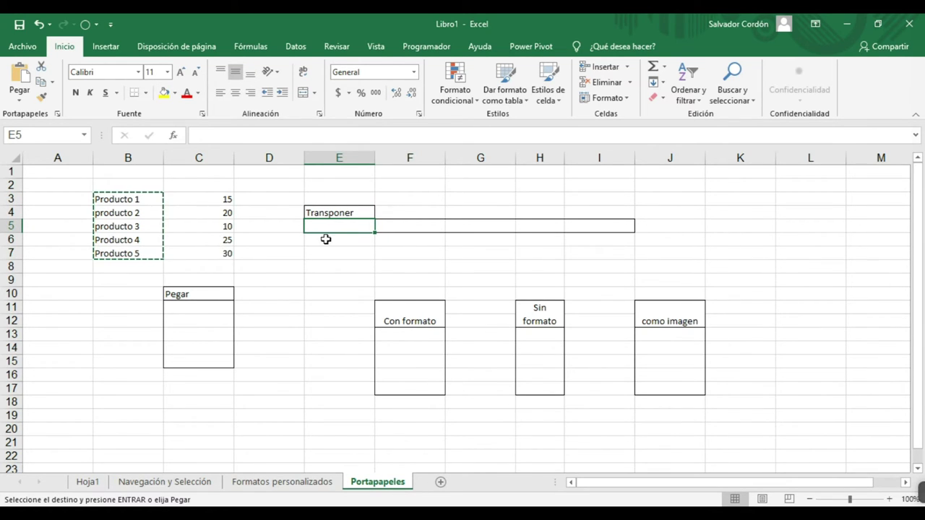
{"action": "right_click", "coordinate": [343, 227]}
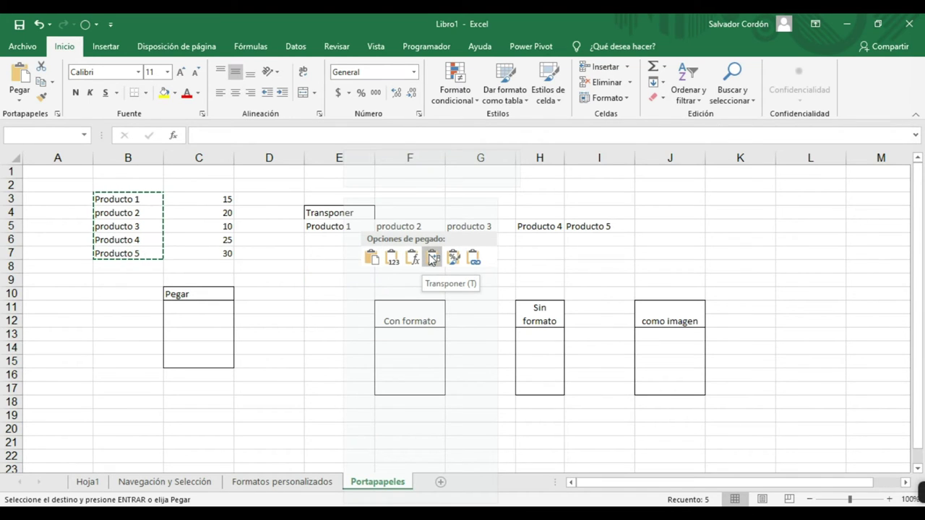
{"action": "left_click", "coordinate": [432, 259]}
{"action": "left_click", "coordinate": [428, 254]}
{"action": "left_click", "coordinate": [365, 230]}
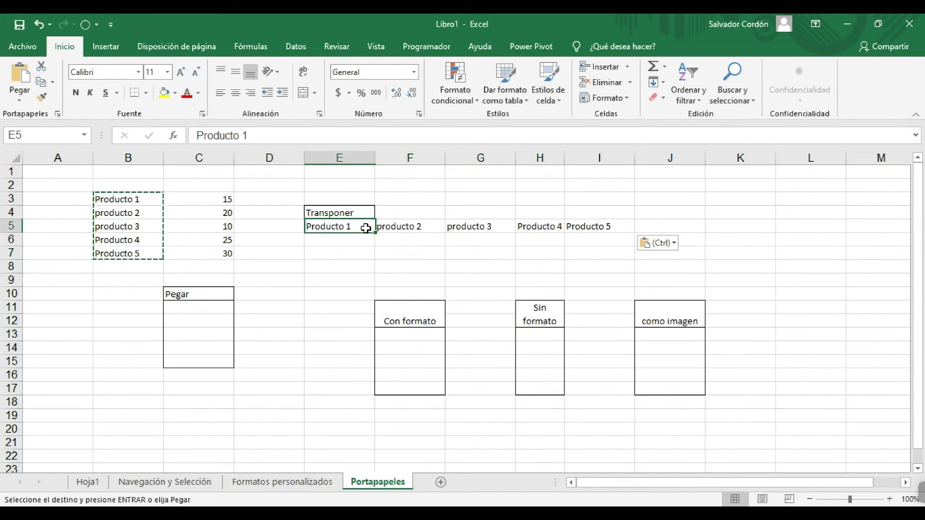
- Widen column H slightly and compare the product names in B3:B7 with the transposed row E5:I5
{"action": "left_click_drag", "start_coordinate": [365, 228], "coordinate": [609, 227]}
{"action": "left_click_drag", "start_coordinate": [564, 157], "coordinate": [579, 159]}
{"action": "left_click", "coordinate": [440, 258]}
{"action": "left_click_drag", "start_coordinate": [125, 199], "coordinate": [128, 264]}
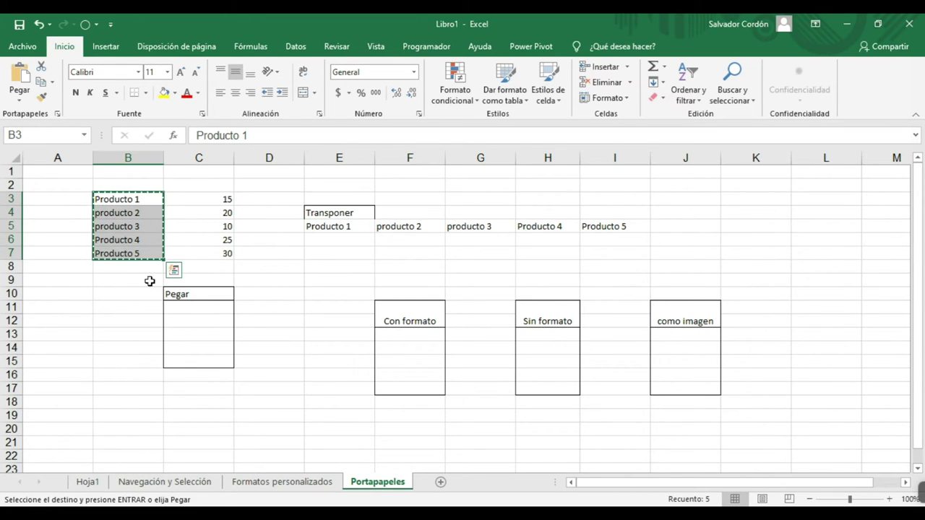
{"action": "left_click_drag", "start_coordinate": [337, 226], "coordinate": [625, 220]}
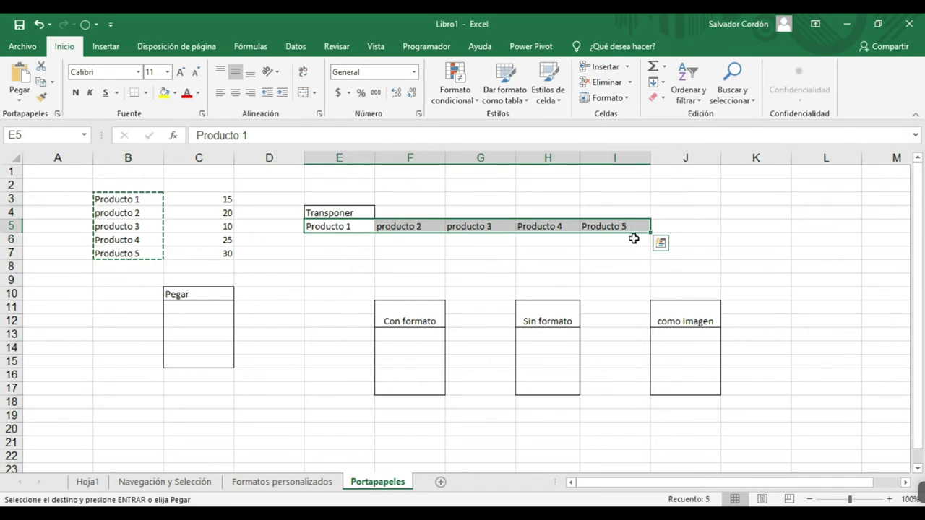
{"action": "left_click", "coordinate": [632, 239]}
- Copy the quantities C3:C7, paste them at E6 and switch the paste option to Transpose
{"action": "left_click_drag", "start_coordinate": [197, 197], "coordinate": [200, 262]}
{"action": "key", "text": "ctrl+c"}
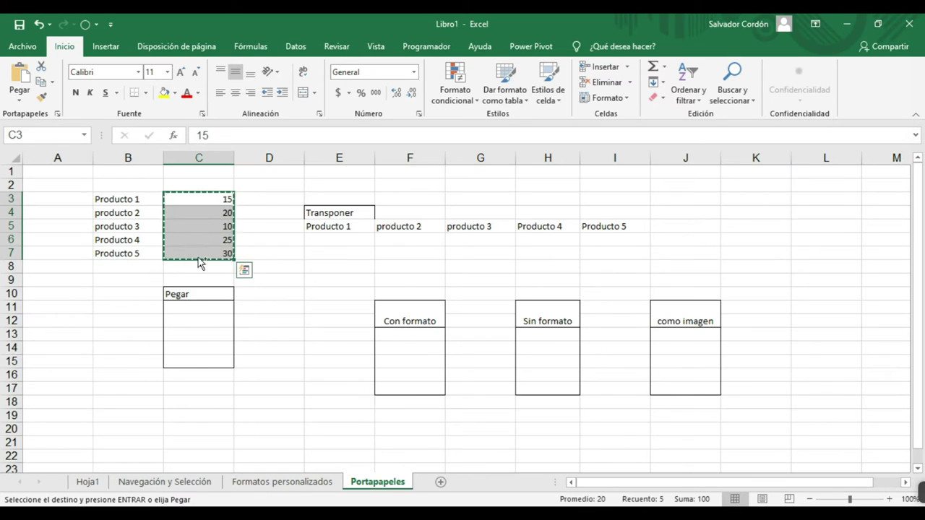
{"action": "left_click", "coordinate": [354, 238]}
{"action": "right_click", "coordinate": [355, 238]}
{"action": "left_click", "coordinate": [336, 239]}
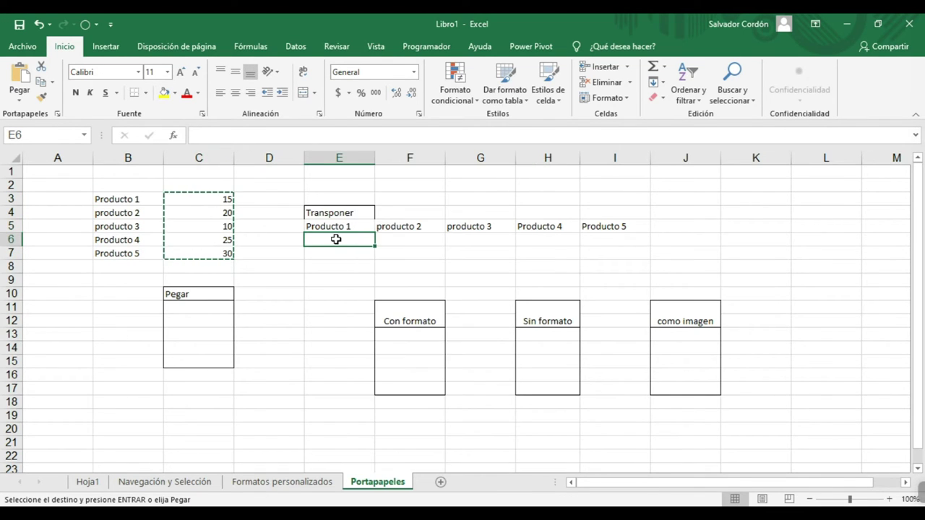
{"action": "key", "text": "ctrl+v"}
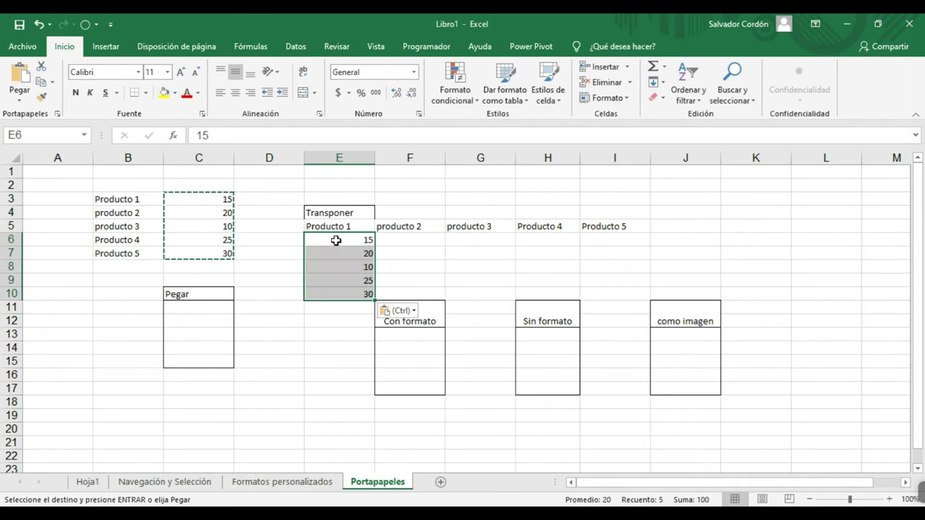
{"action": "left_click", "coordinate": [412, 312]}
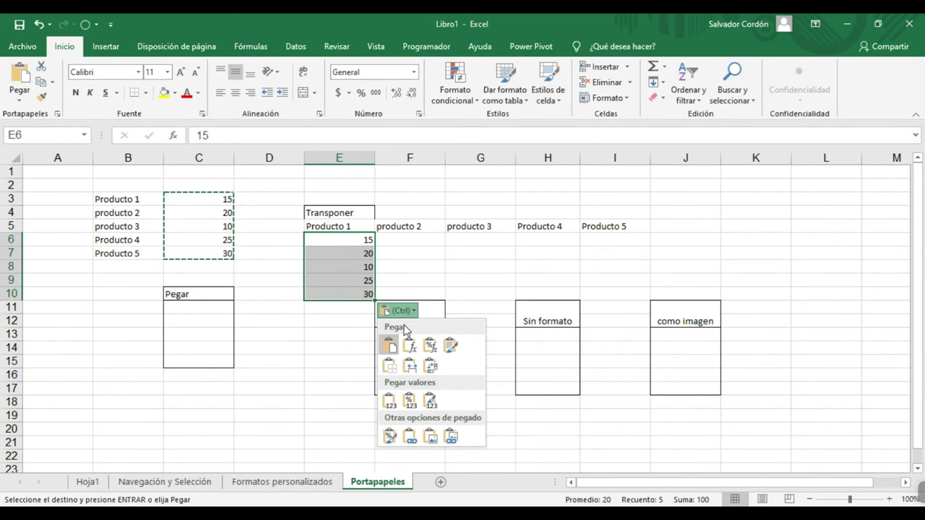
{"action": "left_click", "coordinate": [430, 365]}
{"action": "left_click", "coordinate": [495, 267]}
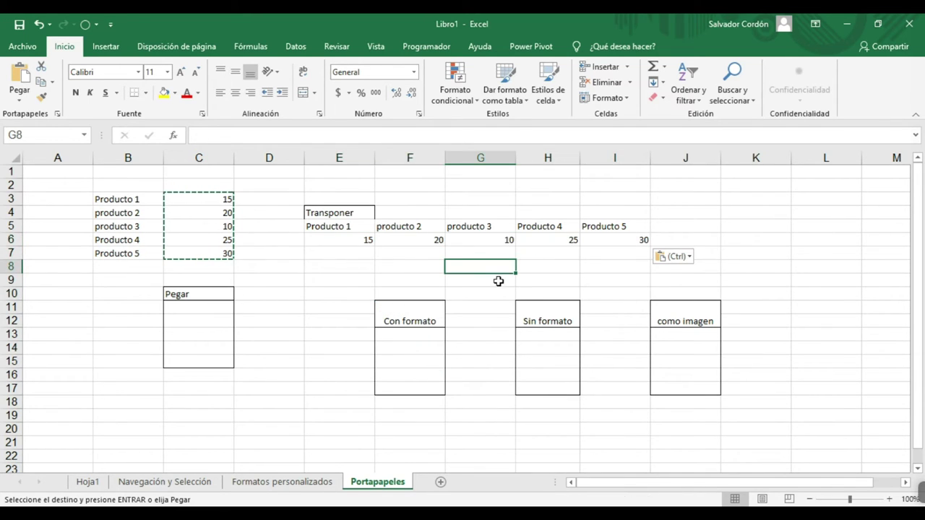
- Undo the pasted quantities and product names so the area below the Transponer label is cleared
{"action": "key", "text": "ctrl+z"}
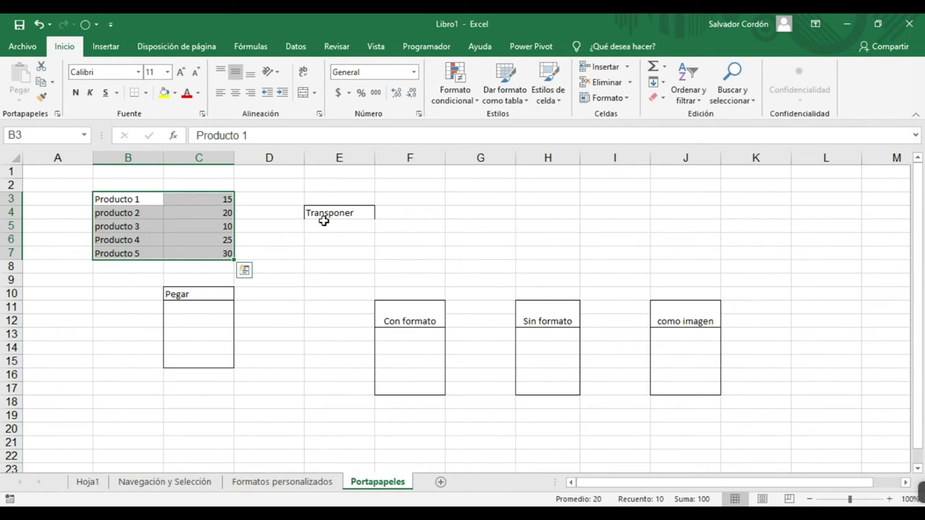
{"action": "key", "text": "Escape"}
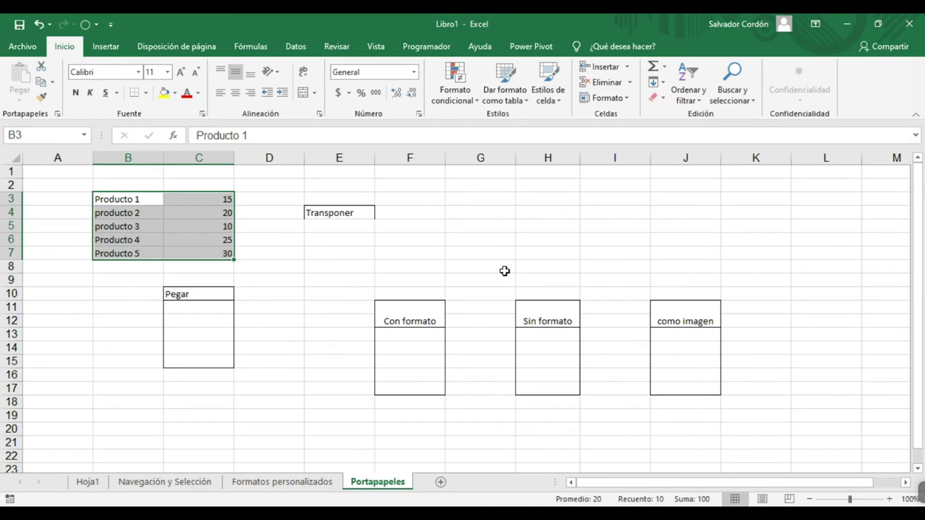
- Copy the whole product table B3:C7 and paste it transposed starting at E5
{"action": "left_click_drag", "start_coordinate": [149, 200], "coordinate": [206, 262]}
{"action": "key", "text": "ctrl+c"}
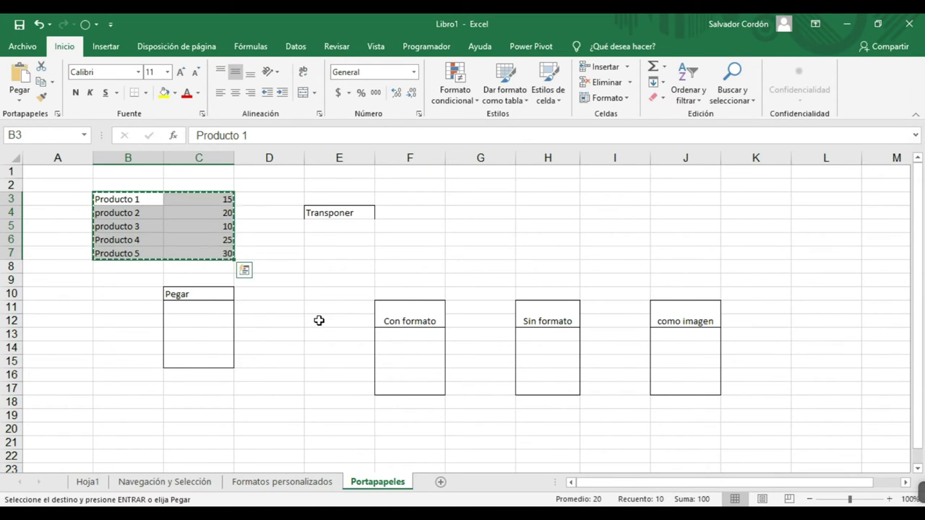
{"action": "right_click", "coordinate": [333, 229]}
{"action": "left_click", "coordinate": [421, 257]}
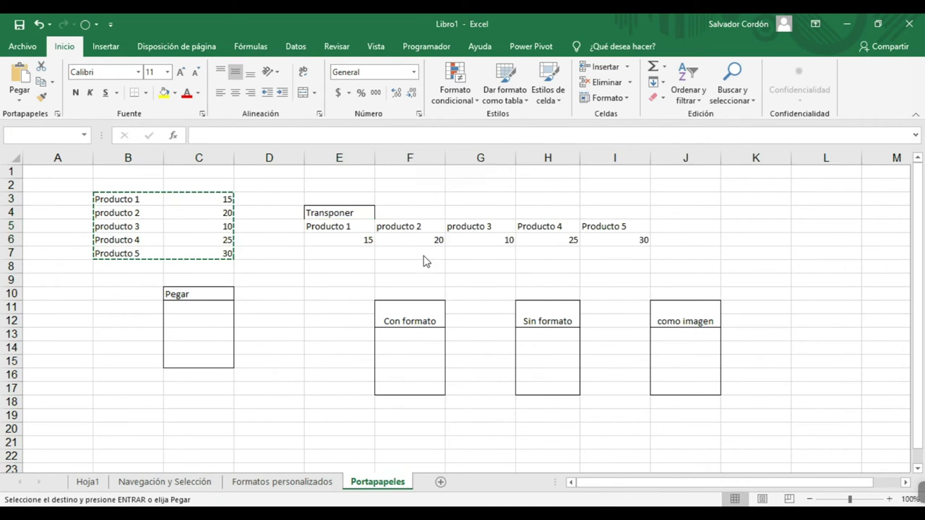
{"action": "left_click", "coordinate": [498, 267]}
- Center the contents of the transposed table E5:I6 horizontally
{"action": "left_click_drag", "start_coordinate": [358, 225], "coordinate": [611, 242]}
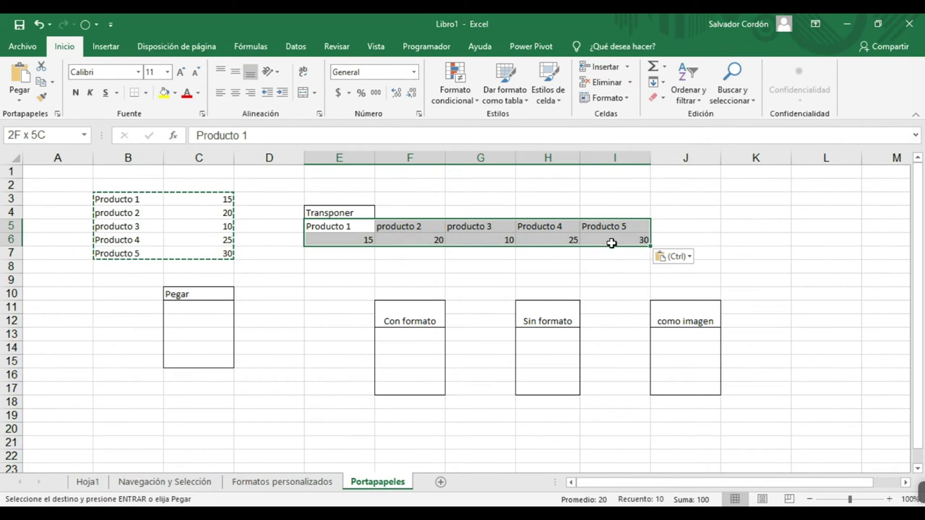
{"action": "key", "text": "Escape"}
{"action": "left_click", "coordinate": [236, 93]}
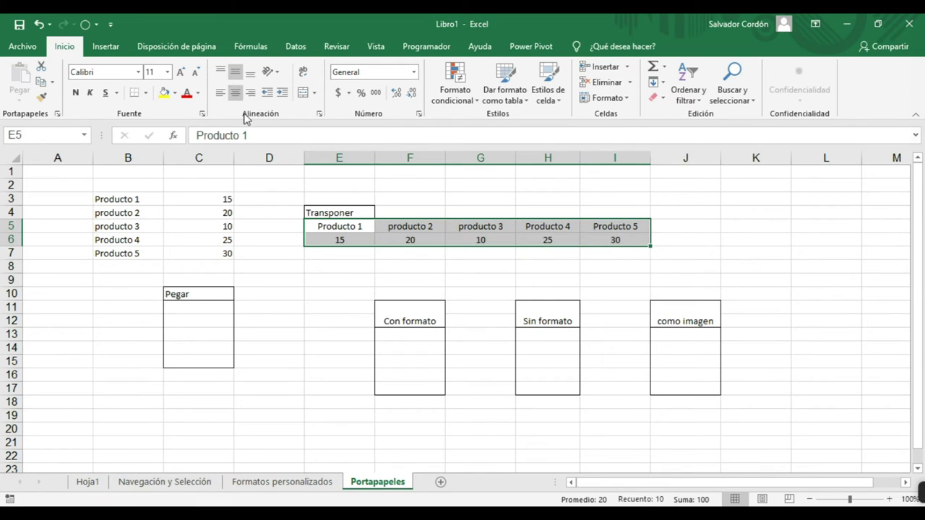
{"action": "left_click", "coordinate": [525, 267]}
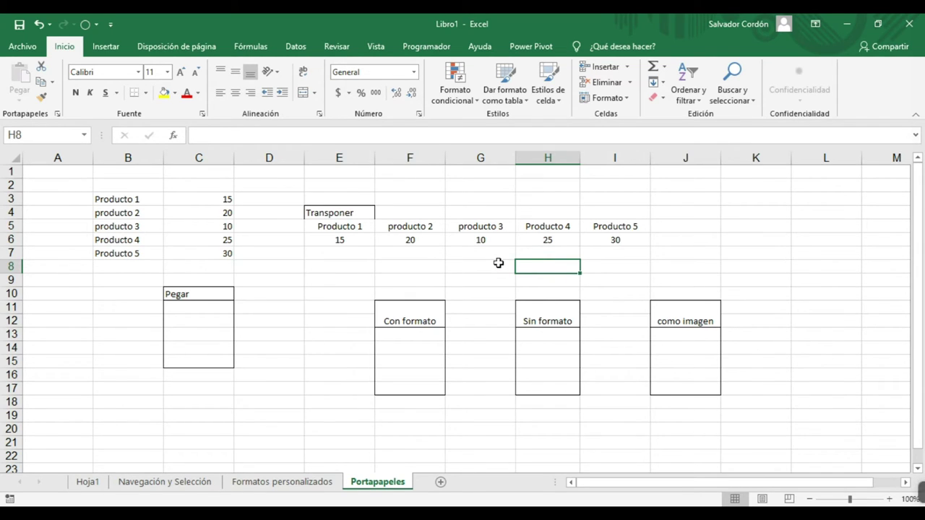
- Copy the quantities C3:C7 and paste them into the area below the Pegar label, starting at C11
{"action": "left_click_drag", "start_coordinate": [216, 307], "coordinate": [236, 363]}
{"action": "left_click_drag", "start_coordinate": [226, 201], "coordinate": [220, 252]}
{"action": "key", "text": "ctrl+c"}
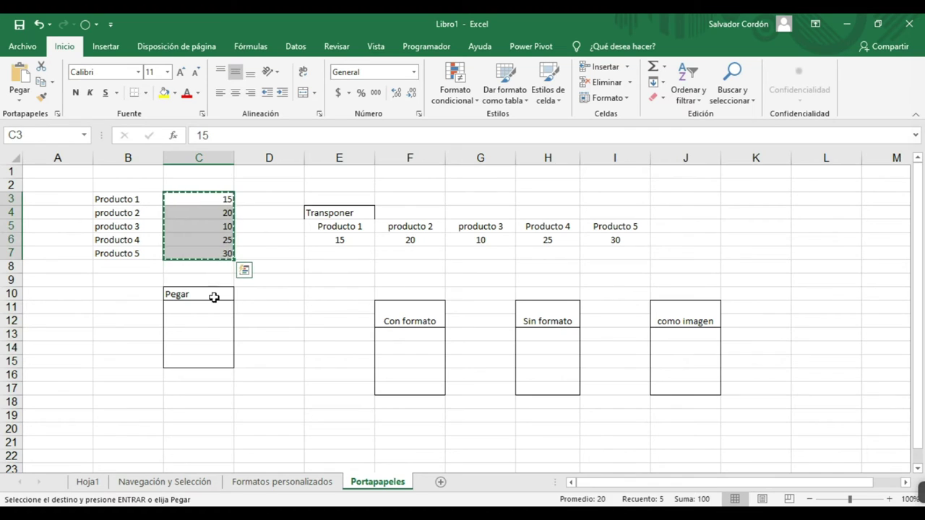
{"action": "left_click", "coordinate": [217, 307]}
{"action": "key", "text": "ctrl+v"}
{"action": "left_click", "coordinate": [324, 305]}
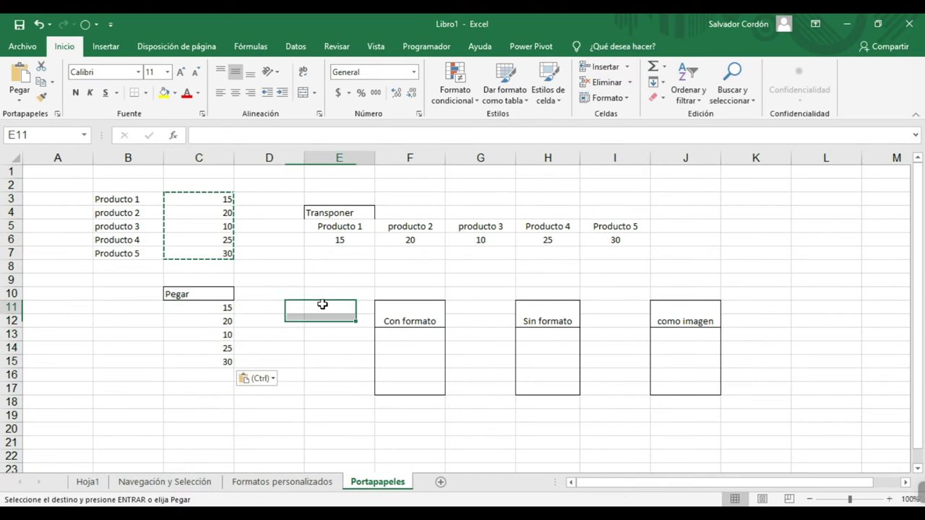
- Center the pasted quantities in C11:C15 horizontally and clear the copy selection around the source cells
{"action": "left_click_drag", "start_coordinate": [216, 306], "coordinate": [230, 365]}
{"action": "left_click", "coordinate": [256, 377]}
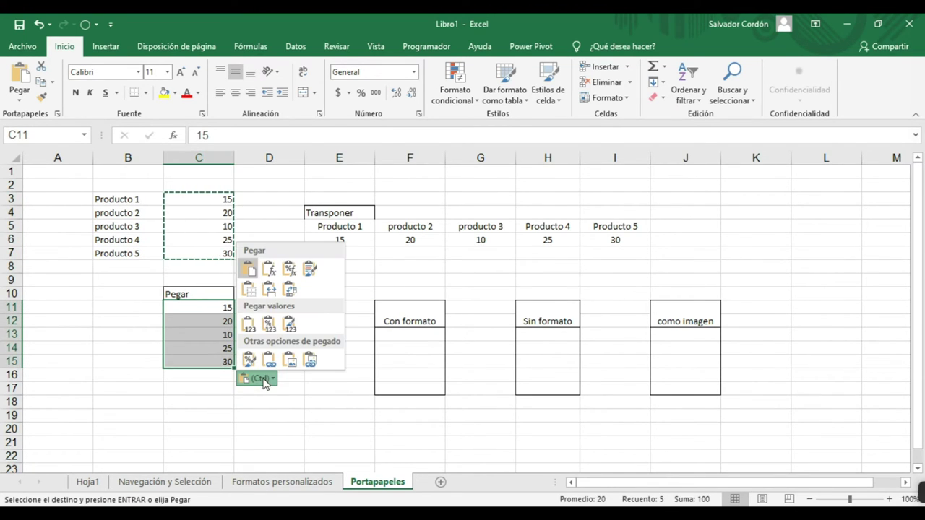
{"action": "left_click", "coordinate": [269, 325]}
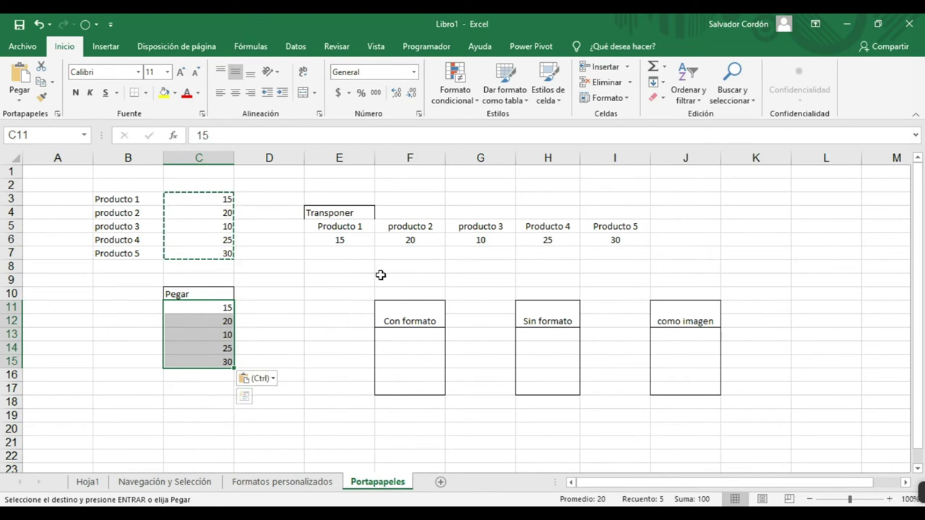
{"action": "key", "text": "Escape"}
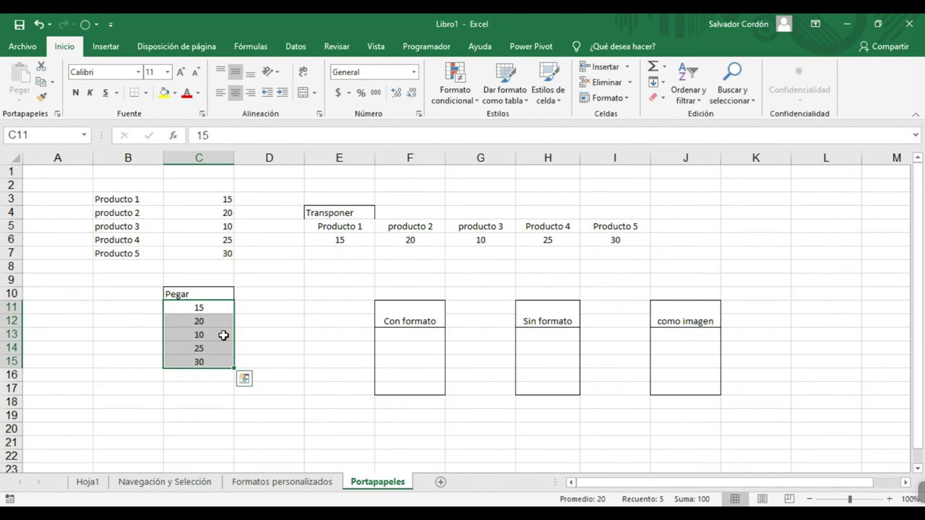
- Apply the accounting number format with the dollar sign to cell C11
{"action": "left_click", "coordinate": [215, 309]}
{"action": "double_click", "coordinate": [224, 309]}
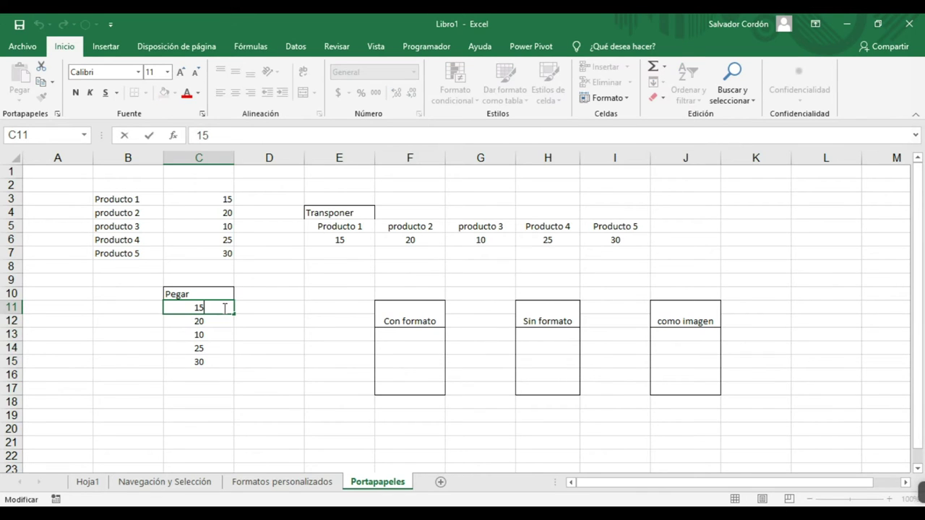
{"action": "left_click", "coordinate": [261, 321]}
{"action": "left_click", "coordinate": [224, 308]}
{"action": "left_click", "coordinate": [338, 93]}
- Apply the percentage format to cell C12 and change its value to 20%
{"action": "left_click", "coordinate": [216, 320]}
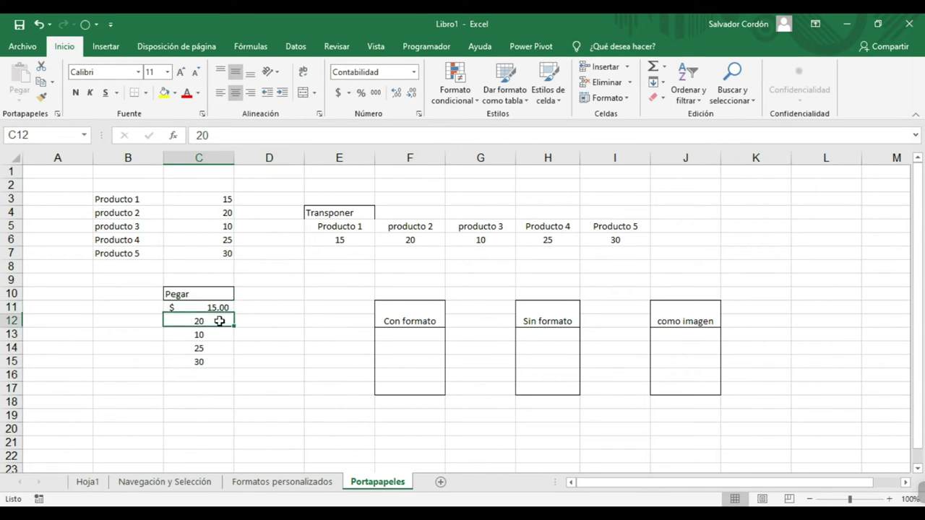
{"action": "left_click", "coordinate": [360, 93]}
{"action": "key", "text": "F2"}
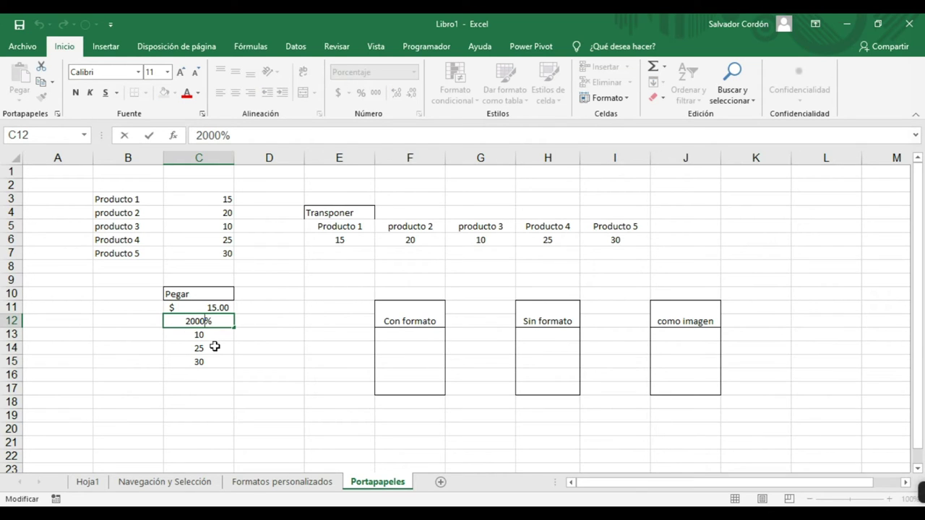
{"action": "key", "text": "BackSpace"}
{"action": "key", "text": "BackSpace"}
{"action": "key", "text": "BackSpace"}
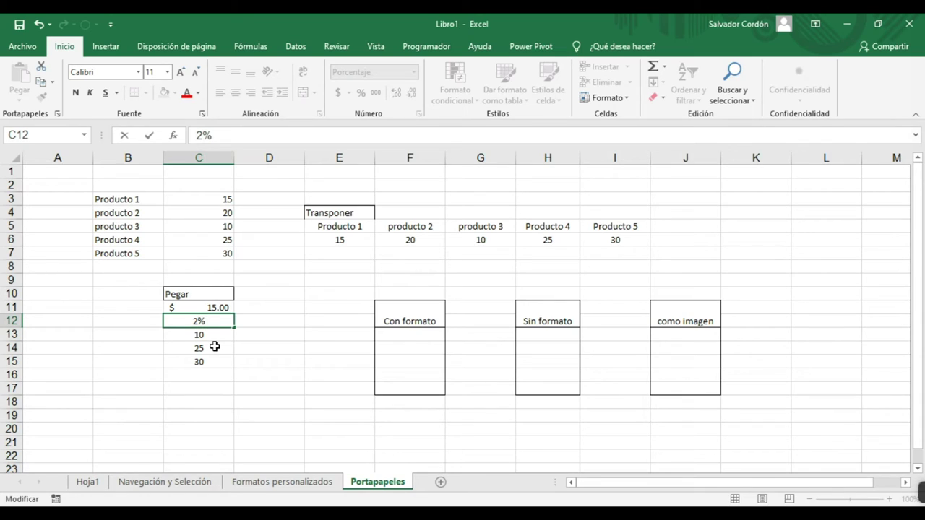
{"action": "type", "text": "0"}
{"action": "key", "text": "Return"}
{"action": "left_click", "coordinate": [209, 320]}
{"action": "double_click", "coordinate": [209, 320]}
{"action": "left_click", "coordinate": [209, 359]}
{"action": "left_click", "coordinate": [212, 317]}
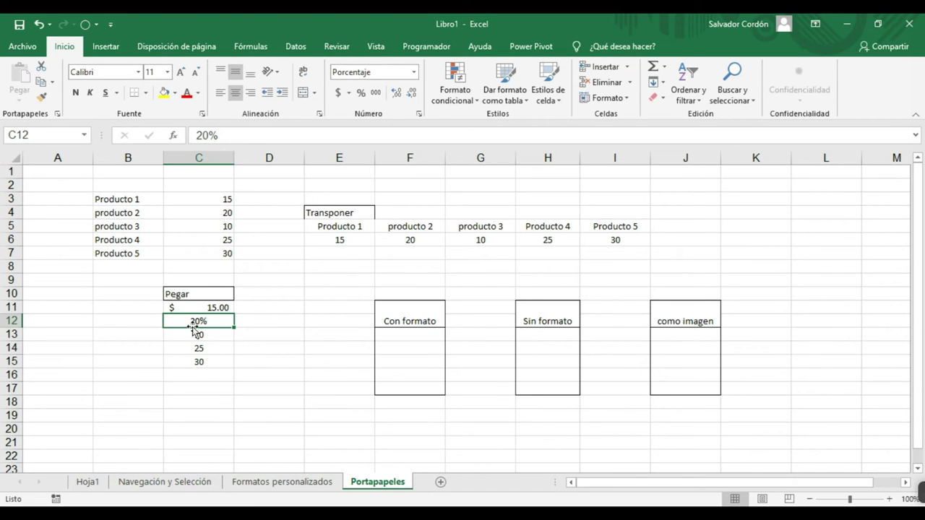
- Apply the existing custom number format 0.00 "Km" to cell C13
{"action": "left_click", "coordinate": [213, 334]}
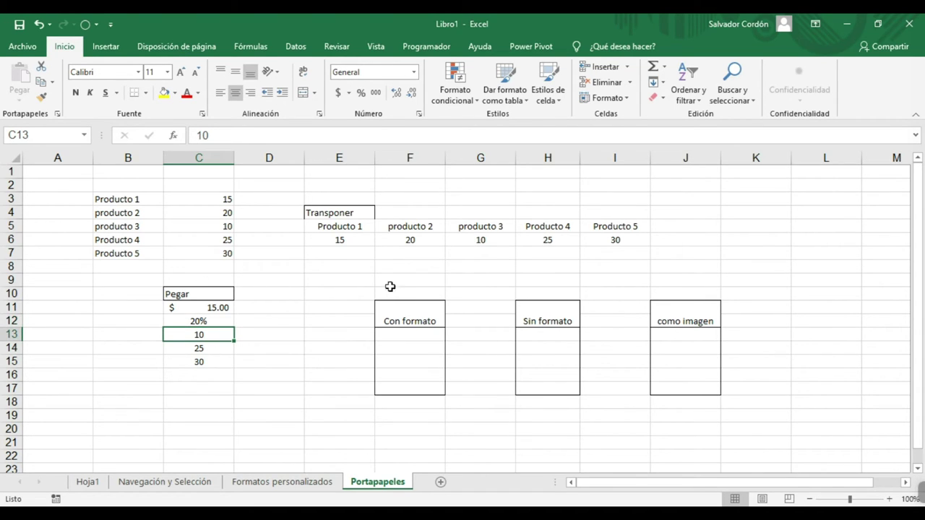
{"action": "left_click", "coordinate": [414, 72]}
{"action": "left_click", "coordinate": [390, 388]}
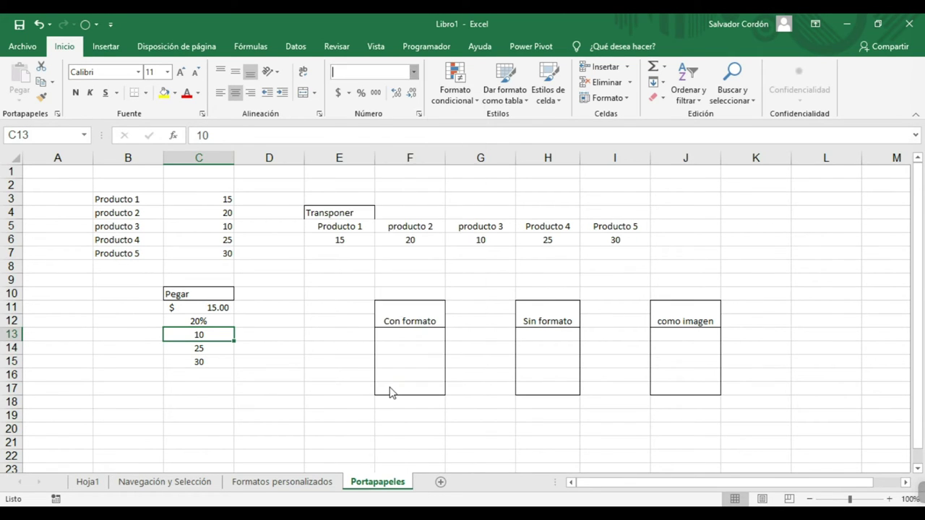
{"action": "left_click", "coordinate": [400, 203]}
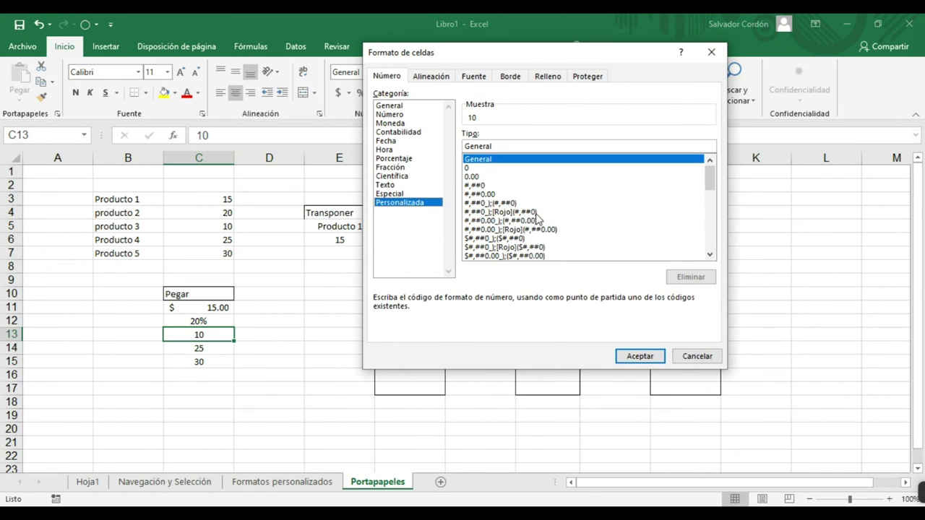
{"action": "left_click_drag", "start_coordinate": [710, 174], "coordinate": [711, 242]}
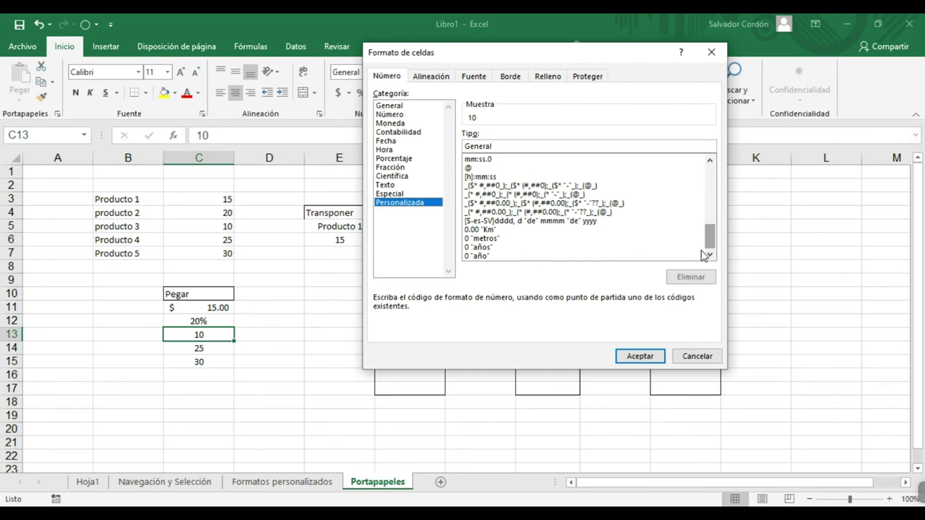
{"action": "left_click", "coordinate": [485, 230]}
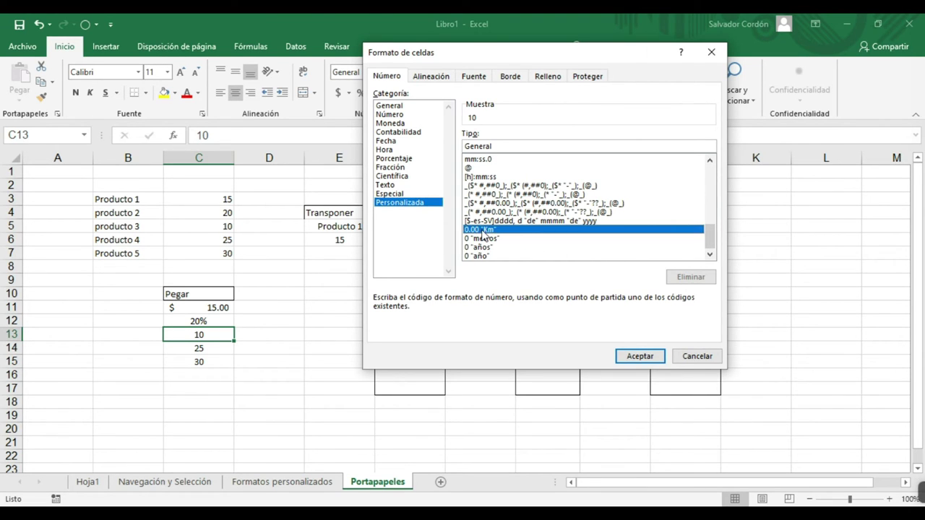
{"action": "left_click", "coordinate": [640, 355]}
- Apply the existing custom number format 0 "años" to cell C14
{"action": "left_click", "coordinate": [165, 345]}
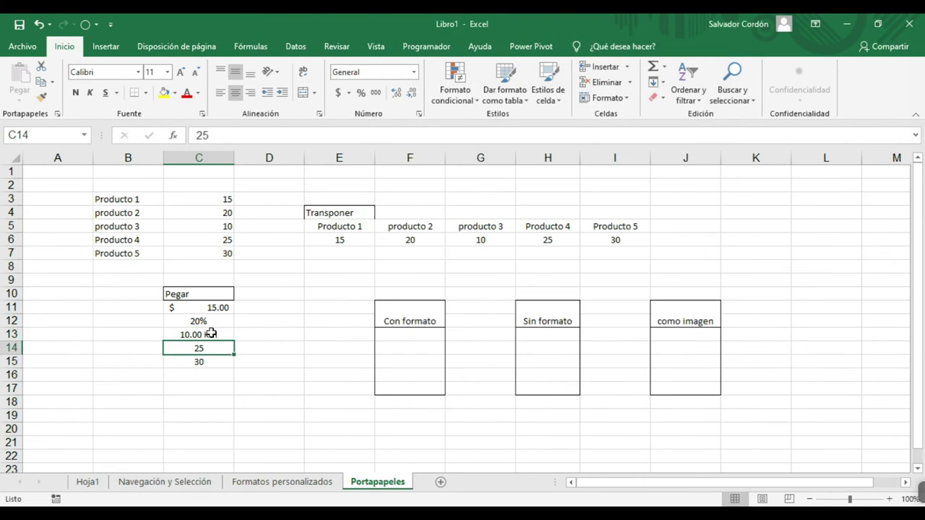
{"action": "left_click", "coordinate": [413, 72]}
{"action": "left_click", "coordinate": [419, 388]}
{"action": "left_click", "coordinate": [400, 203]}
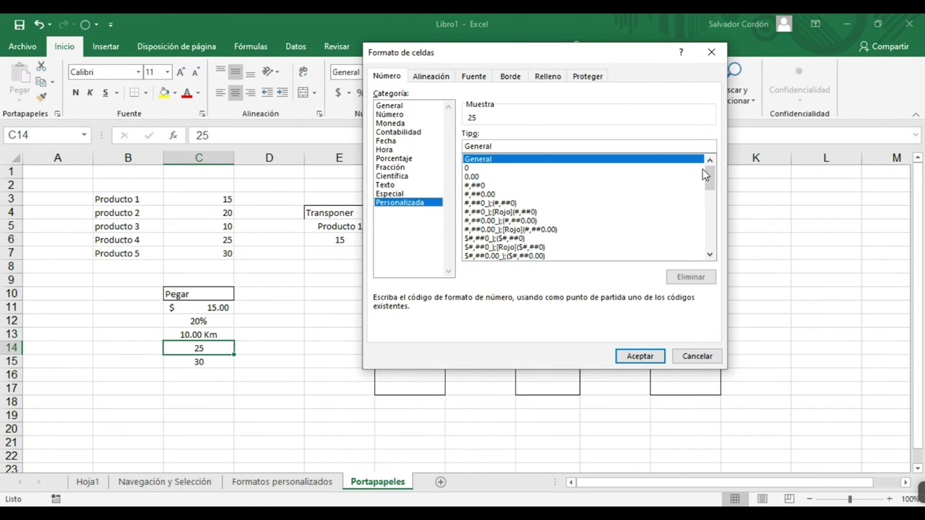
{"action": "left_click_drag", "start_coordinate": [710, 177], "coordinate": [709, 238]}
{"action": "left_click", "coordinate": [488, 247]}
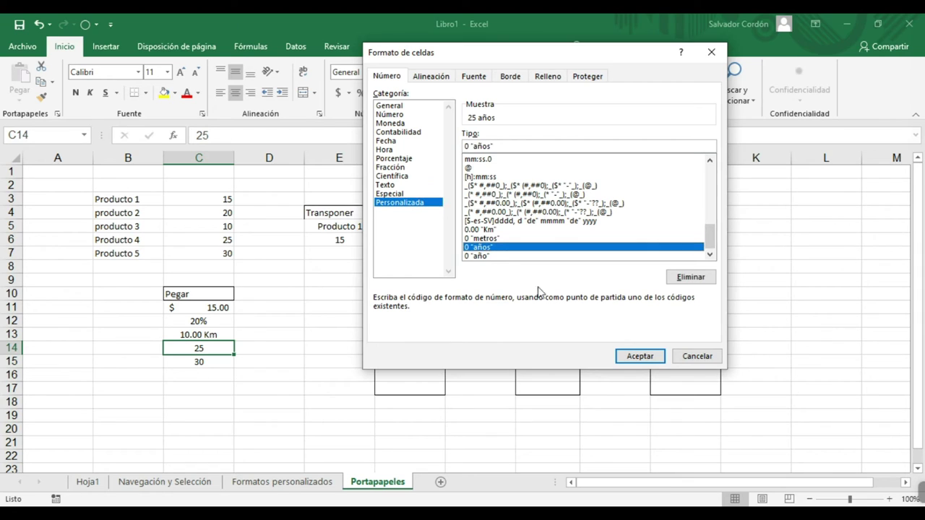
{"action": "left_click", "coordinate": [641, 355]}
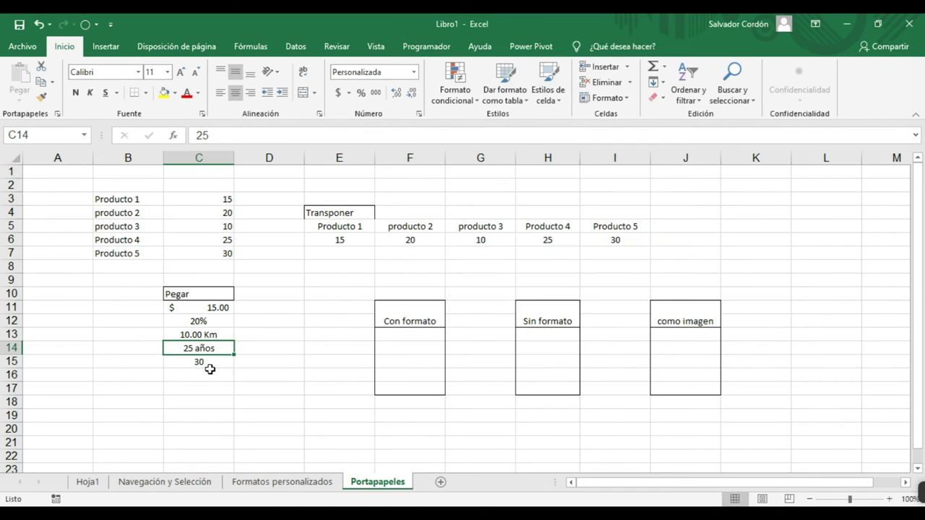
- Give cell C15 a yellow fill and red font color, and enlarge its text by four size increments
{"action": "left_click", "coordinate": [211, 369]}
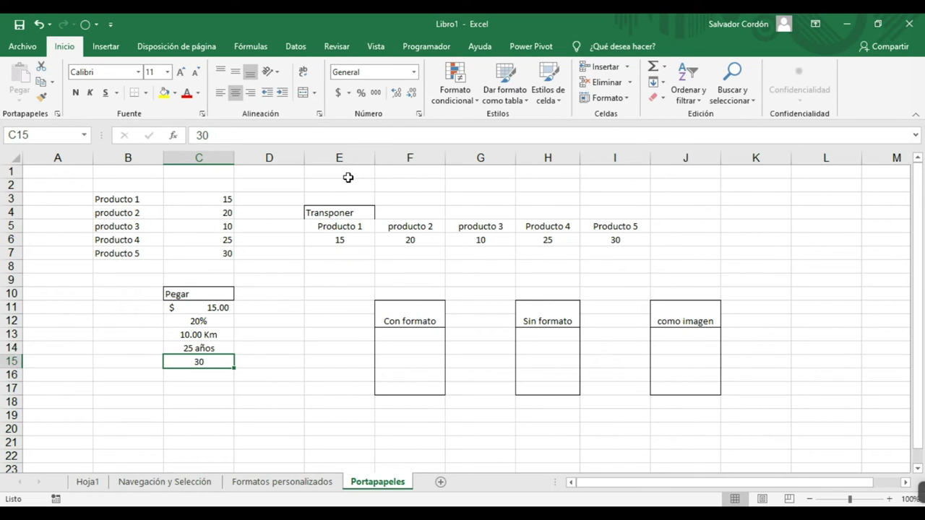
{"action": "left_click", "coordinate": [164, 93]}
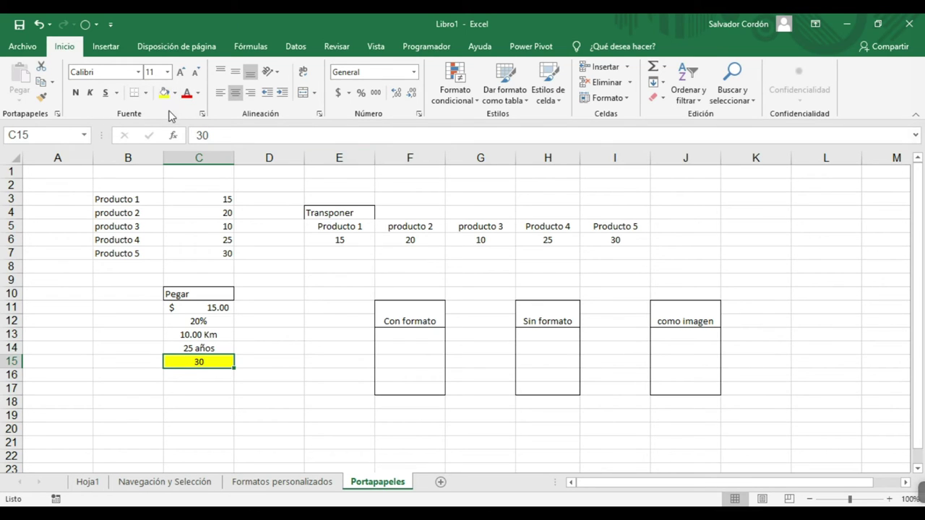
{"action": "left_click", "coordinate": [186, 96]}
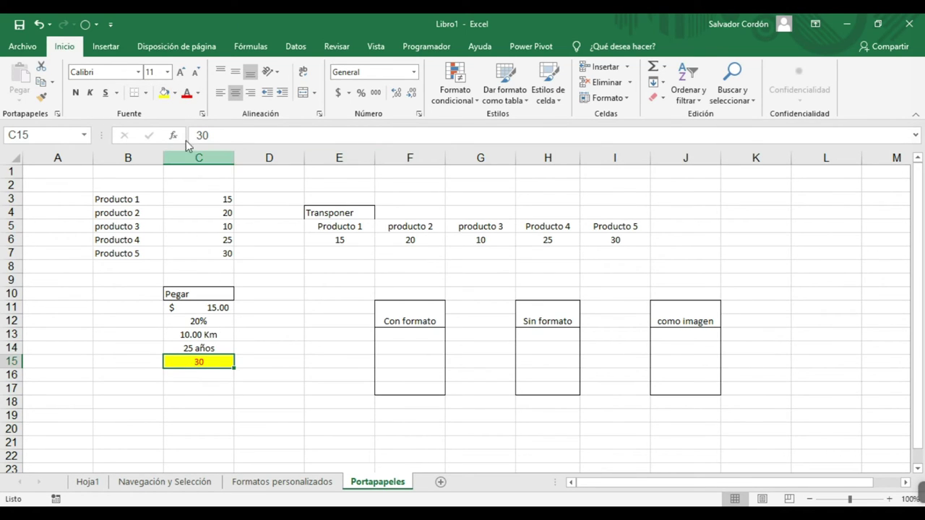
{"action": "left_click", "coordinate": [181, 73]}
{"action": "left_click", "coordinate": [181, 73]}
{"action": "left_click", "coordinate": [181, 73]}
{"action": "left_click", "coordinate": [181, 73]}
- Make the percentage in C12 bold, increase its font size to 14 and align it right
{"action": "left_click", "coordinate": [208, 321]}
{"action": "left_click", "coordinate": [75, 92]}
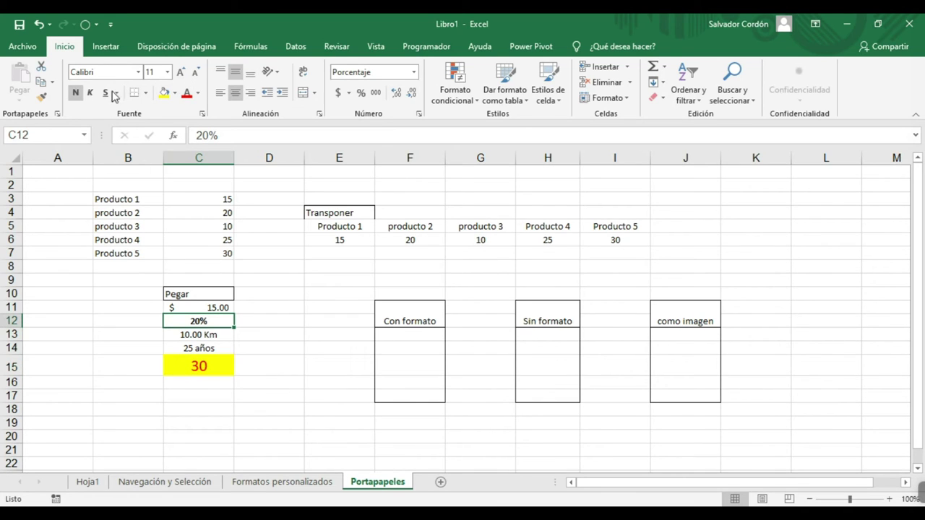
{"action": "left_click", "coordinate": [182, 73]}
{"action": "left_click", "coordinate": [181, 73]}
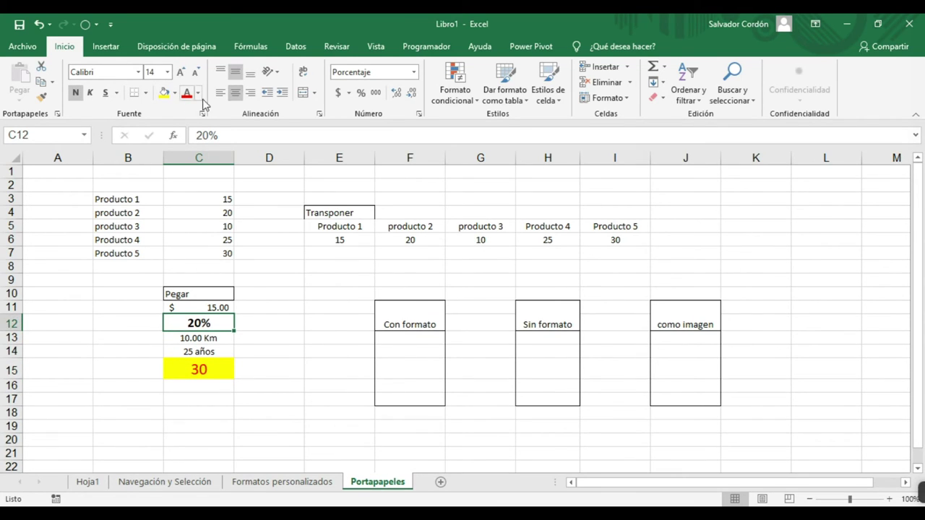
{"action": "left_click", "coordinate": [249, 93]}
- Align cell C13 to the left and fill it with a light blue theme color
{"action": "left_click", "coordinate": [213, 337]}
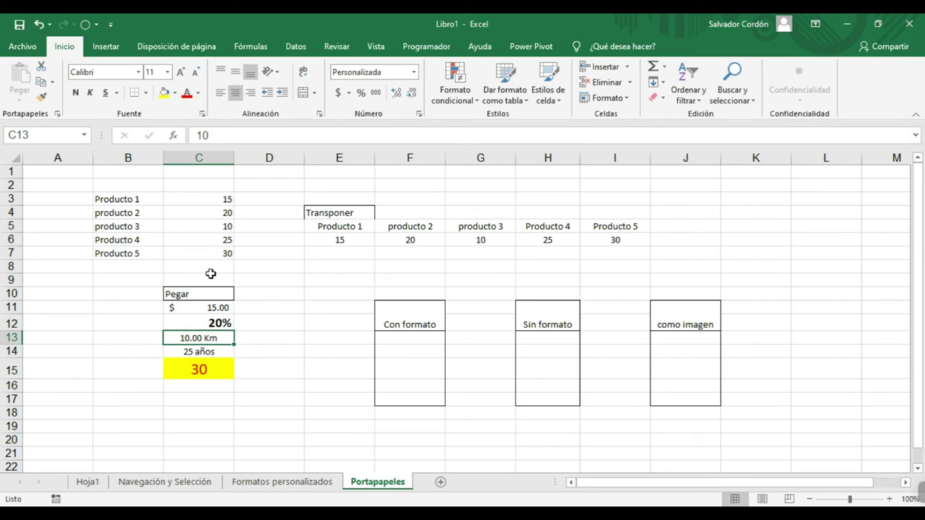
{"action": "left_click", "coordinate": [219, 93]}
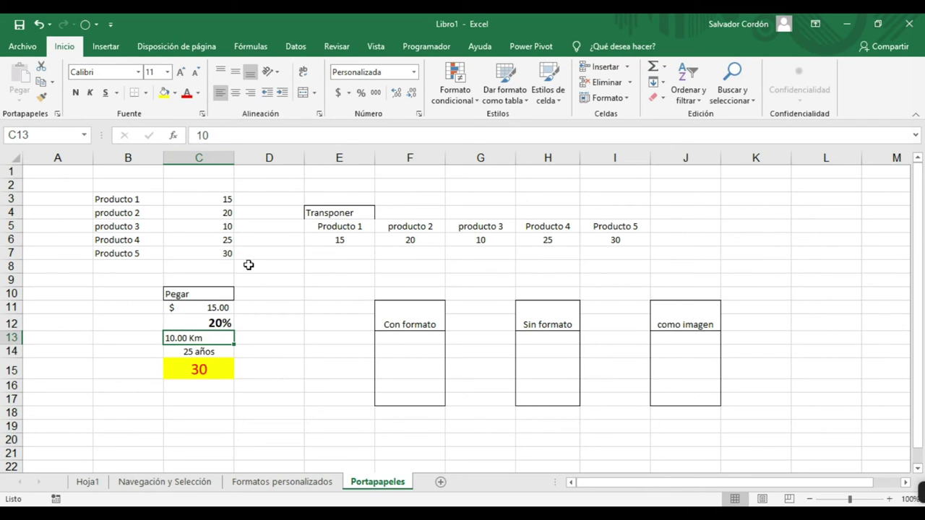
{"action": "left_click", "coordinate": [174, 93]}
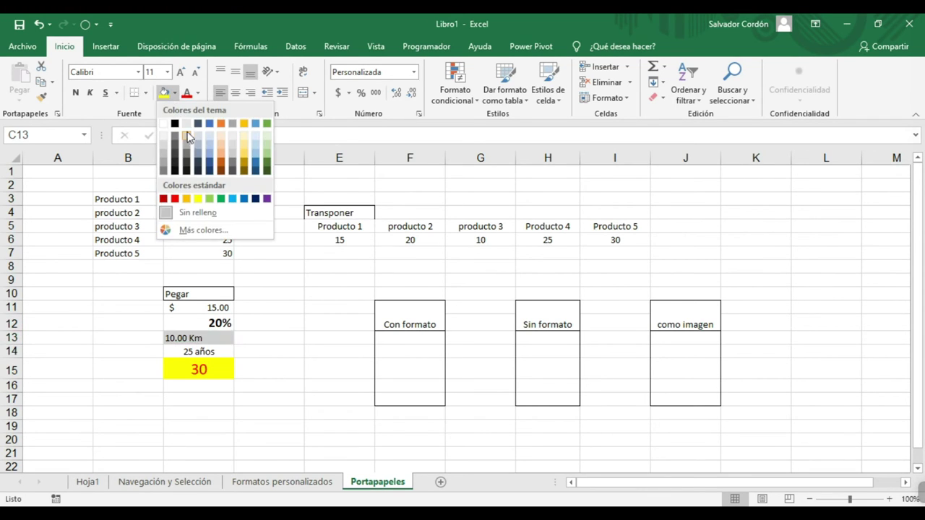
{"action": "left_click", "coordinate": [209, 146]}
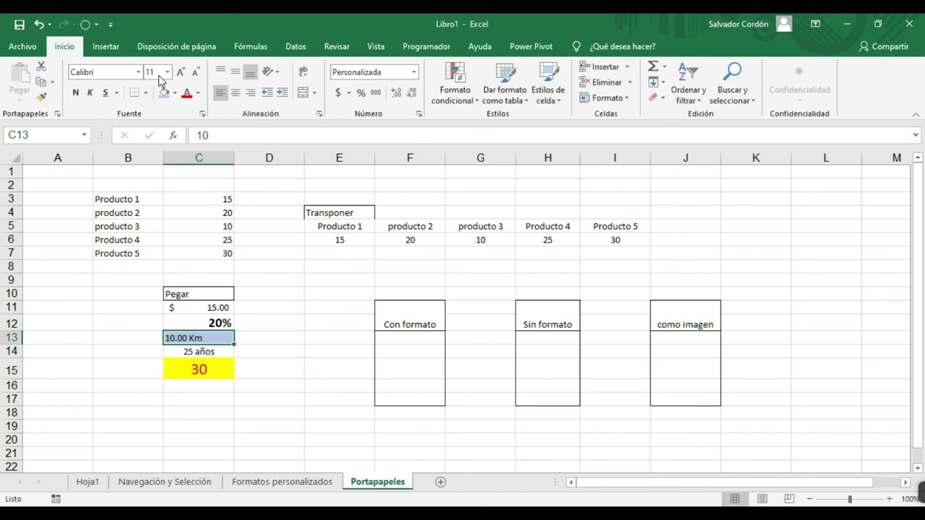
- Change the font of cell C13 to Aharoni and enlarge its text
{"action": "left_click", "coordinate": [138, 72]}
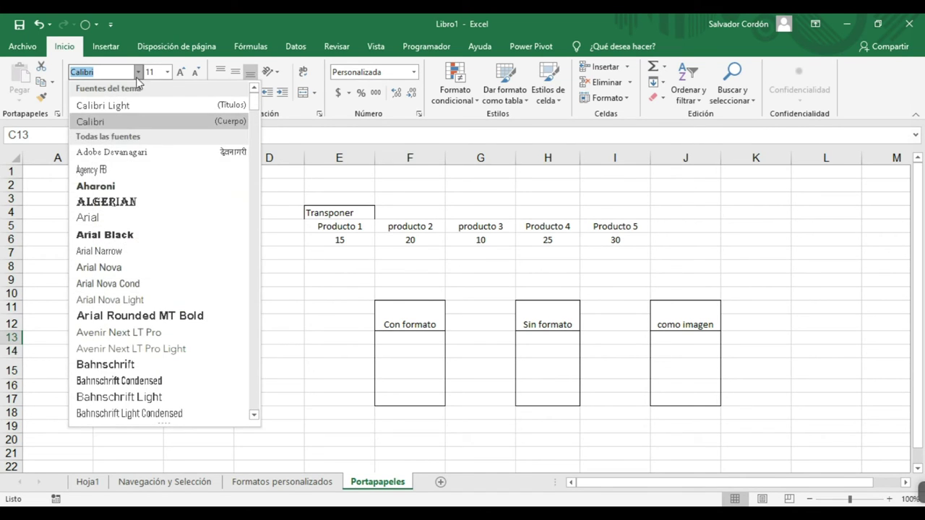
{"action": "left_click", "coordinate": [130, 190]}
{"action": "left_click", "coordinate": [180, 72]}
{"action": "left_click", "coordinate": [180, 72]}
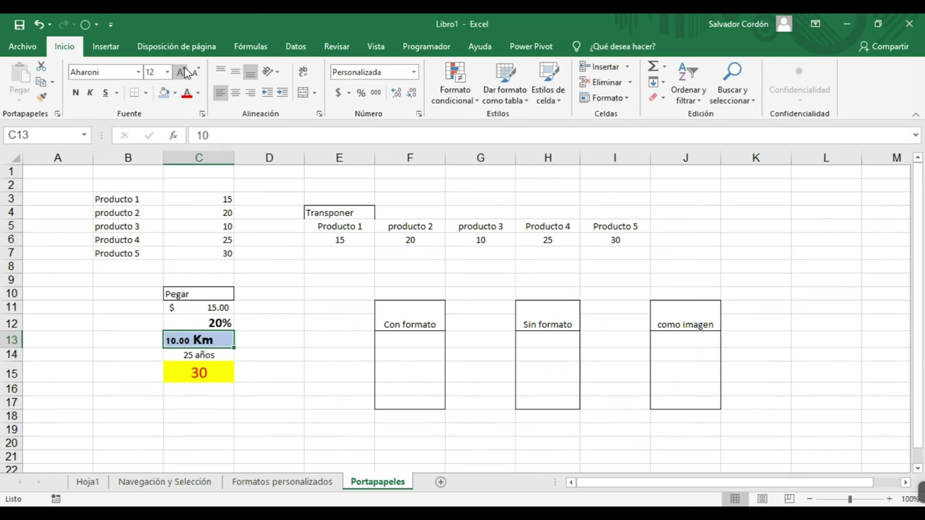
- Apply all borders to the dollar amount in cell C11
{"action": "left_click", "coordinate": [245, 319]}
{"action": "left_click", "coordinate": [230, 307]}
{"action": "left_click", "coordinate": [257, 370]}
{"action": "left_click", "coordinate": [215, 308]}
{"action": "left_click", "coordinate": [145, 92]}
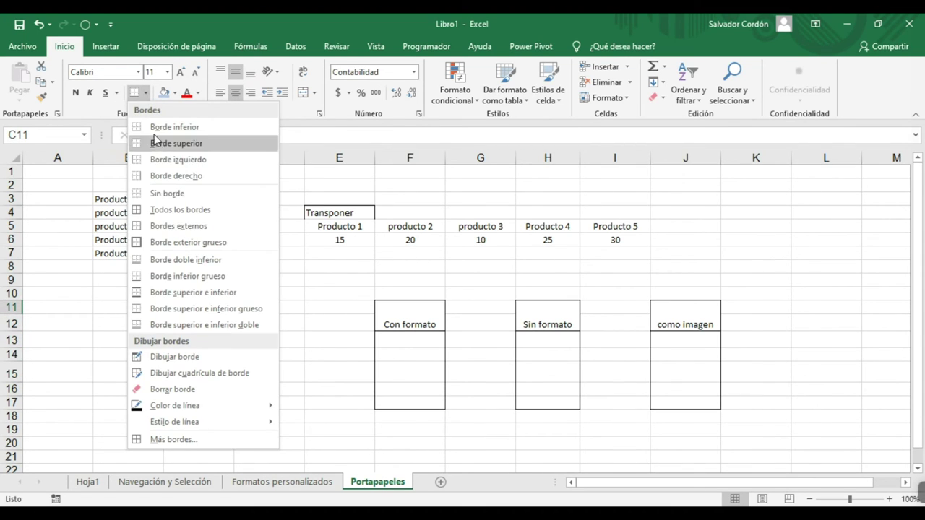
{"action": "left_click", "coordinate": [182, 209]}
{"action": "left_click", "coordinate": [296, 351]}
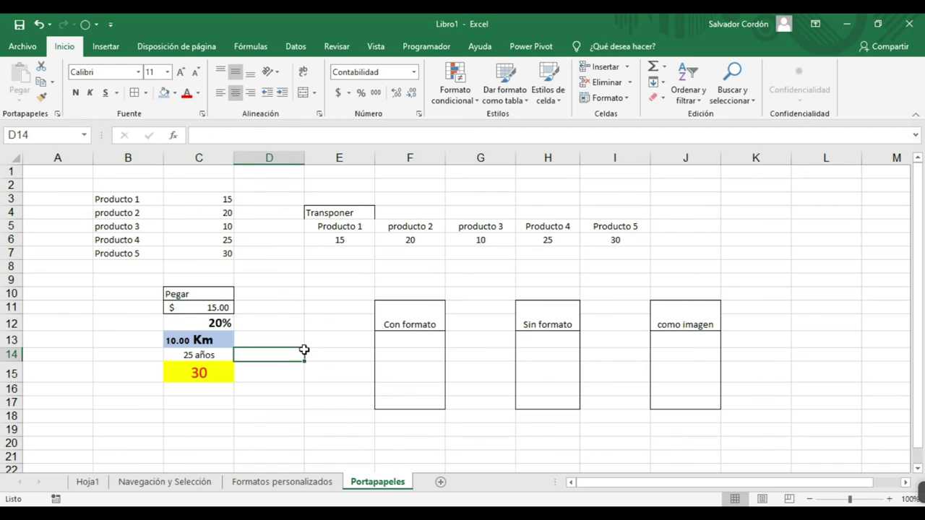
- Highlight the formatted source cells C11:C15 and the empty Con formato (F13:F17) and Sin formato (H13:H17) destination ranges in turn
{"action": "left_click", "coordinate": [331, 429]}
{"action": "left_click", "coordinate": [231, 439]}
{"action": "left_click_drag", "start_coordinate": [203, 307], "coordinate": [213, 374]}
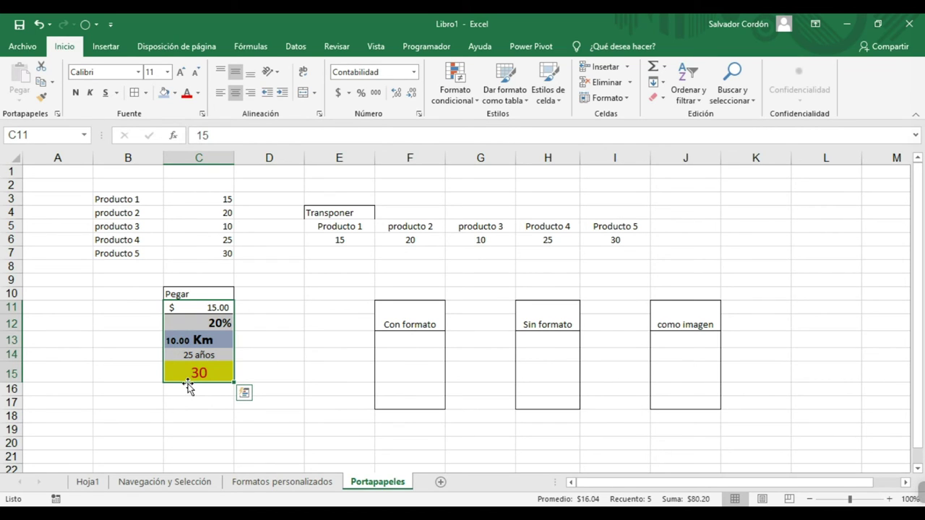
{"action": "left_click_drag", "start_coordinate": [409, 338], "coordinate": [406, 407]}
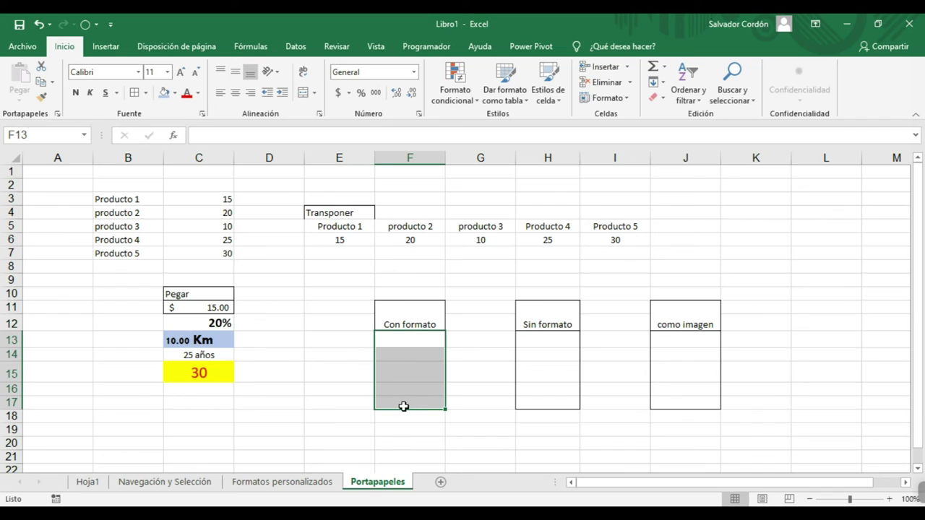
{"action": "left_click_drag", "start_coordinate": [547, 339], "coordinate": [551, 398]}
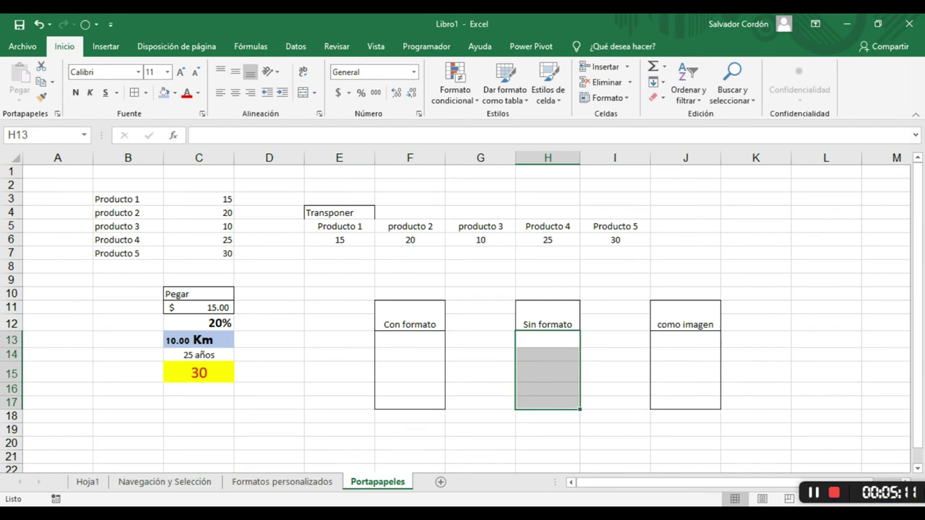
- Copy cells C11:C15 and paste them with their formatting under Con formato, starting at F13
{"action": "left_click_drag", "start_coordinate": [205, 307], "coordinate": [204, 375]}
{"action": "key", "text": "ctrl+c"}
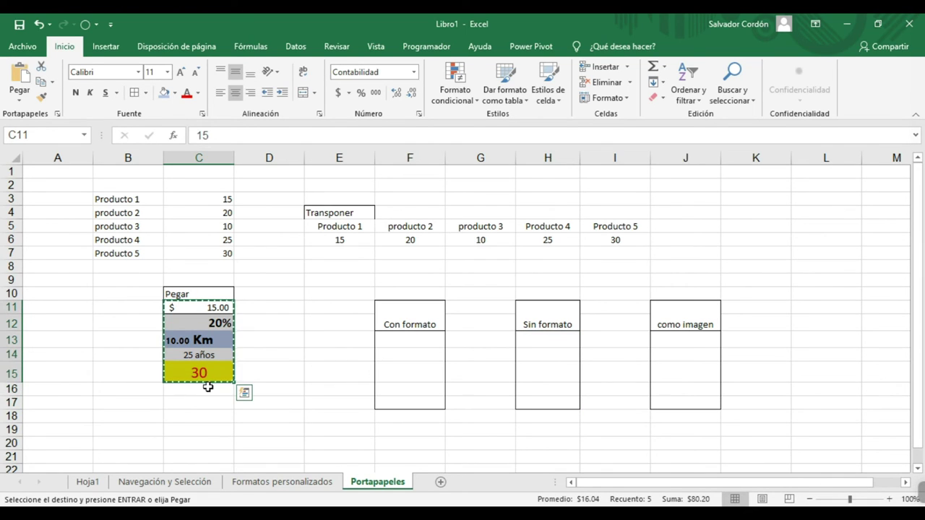
{"action": "left_click", "coordinate": [398, 342]}
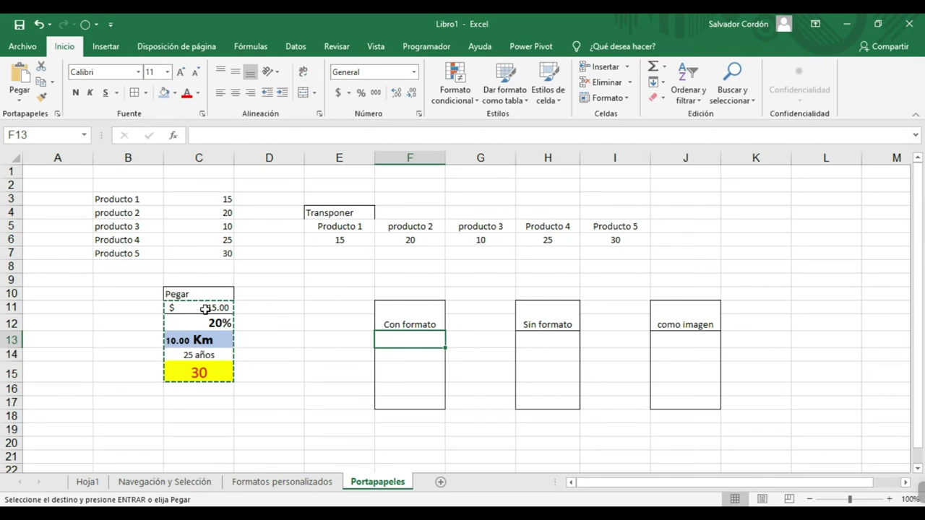
{"action": "key", "text": "ctrl+v"}
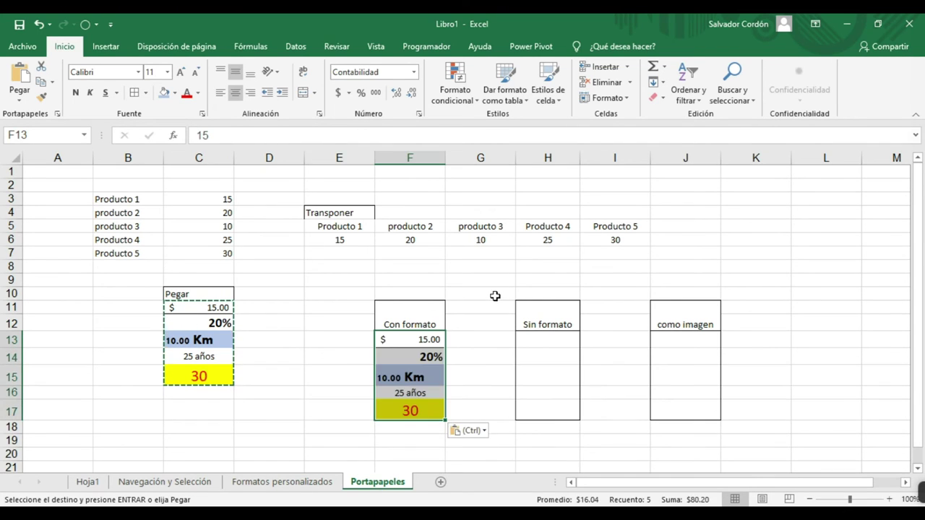
{"action": "left_click", "coordinate": [477, 387]}
{"action": "left_click_drag", "start_coordinate": [426, 341], "coordinate": [402, 439]}
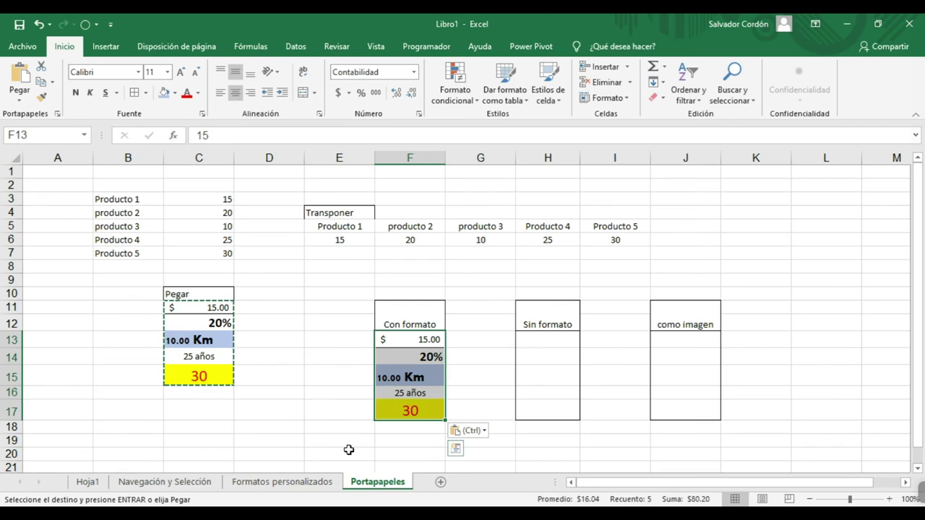
{"action": "left_click", "coordinate": [287, 430]}
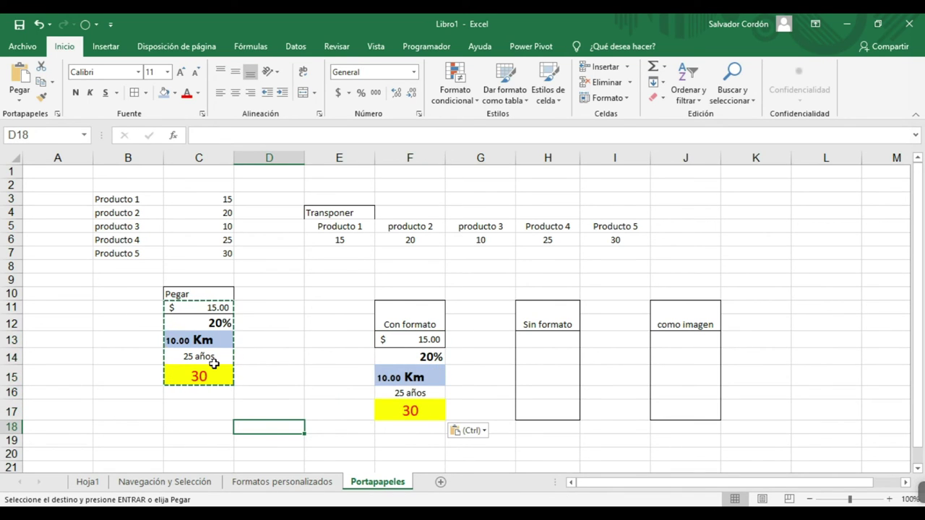
- Paste only the values of the copied cells C11:C15 under Sin formato, starting at H13
{"action": "left_click", "coordinate": [538, 343]}
{"action": "left_click_drag", "start_coordinate": [196, 315], "coordinate": [200, 390]}
{"action": "left_click", "coordinate": [206, 374]}
{"action": "left_click_drag", "start_coordinate": [554, 336], "coordinate": [553, 410]}
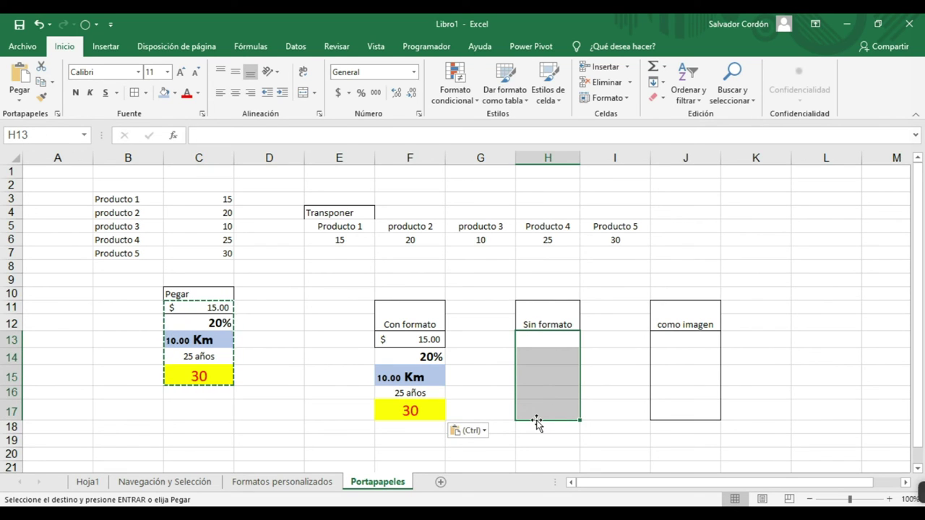
{"action": "left_click_drag", "start_coordinate": [199, 307], "coordinate": [202, 373]}
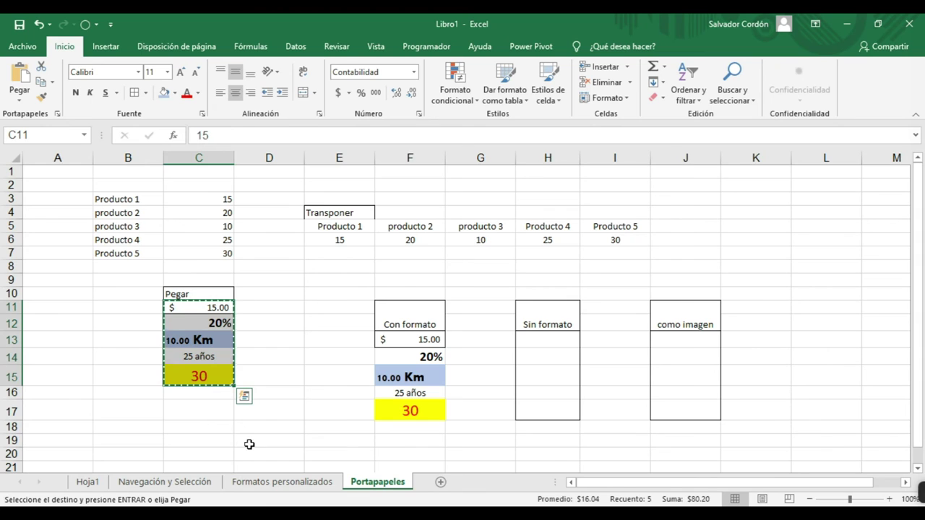
{"action": "left_click", "coordinate": [554, 344]}
{"action": "right_click", "coordinate": [556, 345]}
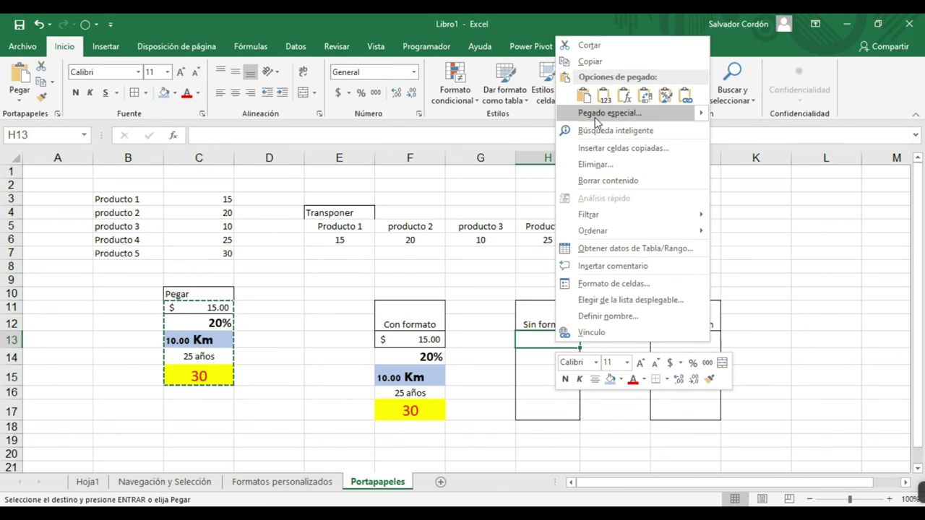
{"action": "left_click", "coordinate": [603, 96]}
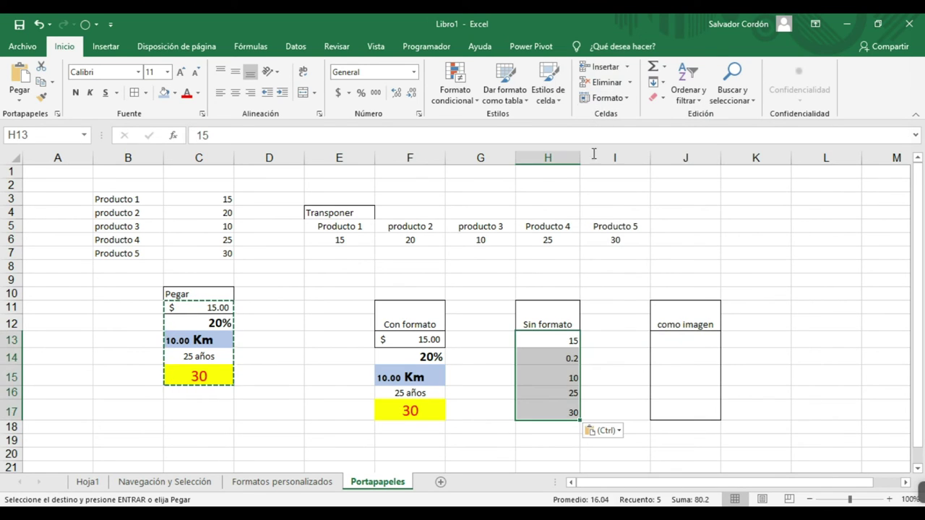
- Highlight the pasted values H13:H17 under Sin formato to examine how they appear without formatting
{"action": "left_click", "coordinate": [590, 376]}
{"action": "left_click_drag", "start_coordinate": [564, 340], "coordinate": [559, 409]}
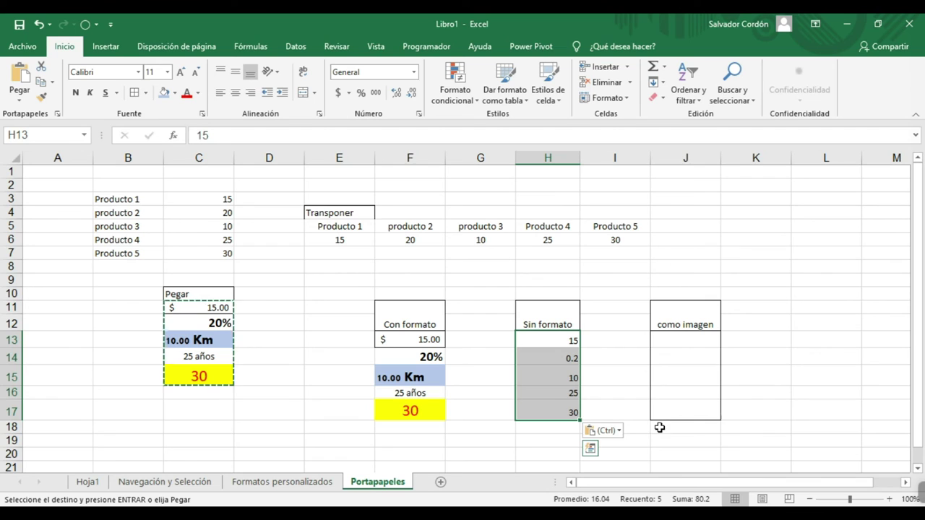
{"action": "left_click", "coordinate": [624, 355]}
{"action": "left_click_drag", "start_coordinate": [559, 337], "coordinate": [568, 409]}
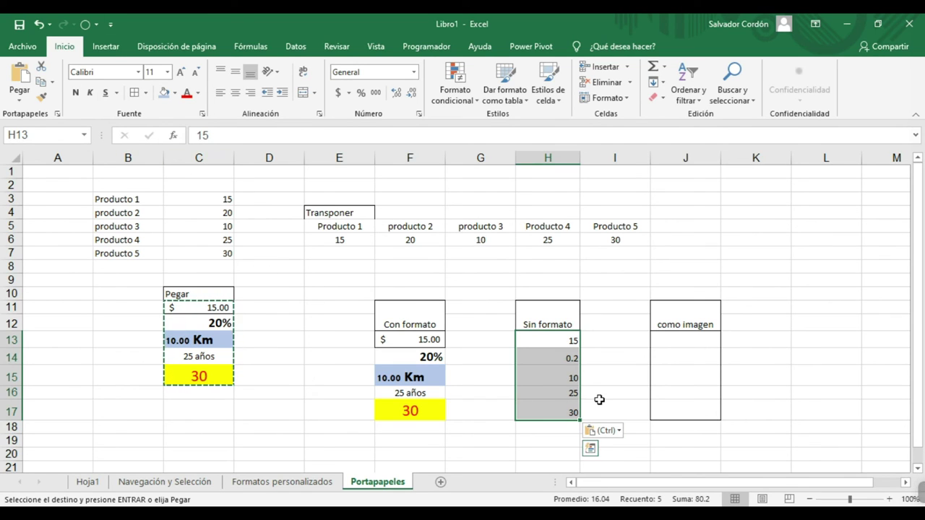
{"action": "left_click", "coordinate": [615, 388]}
- Paste the copied cells C11:C15 as a static picture under como imagen, at J13
{"action": "left_click_drag", "start_coordinate": [216, 309], "coordinate": [209, 373]}
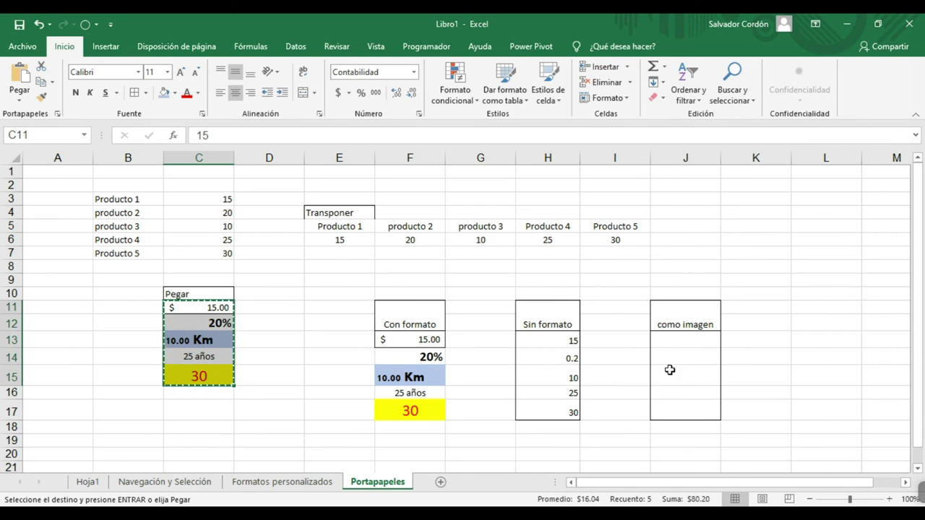
{"action": "right_click", "coordinate": [706, 341]}
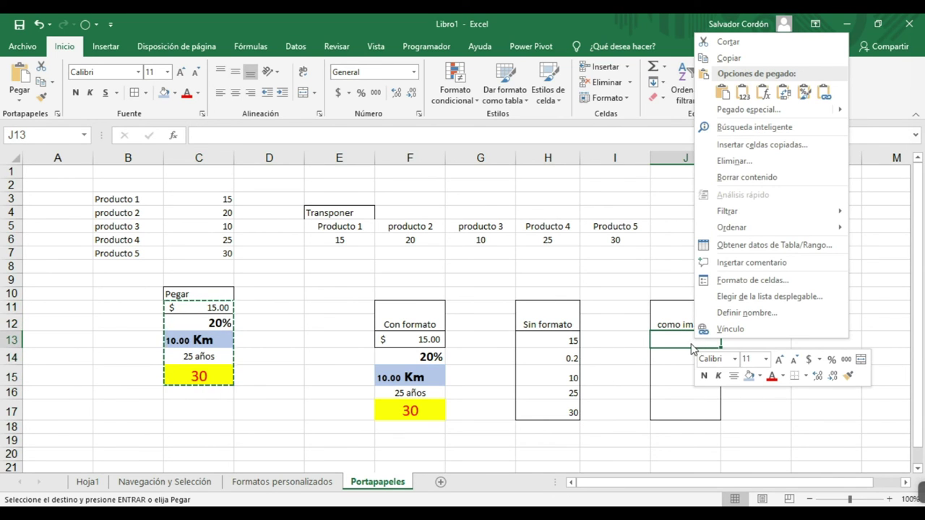
{"action": "mouse_move", "coordinate": [841, 112]}
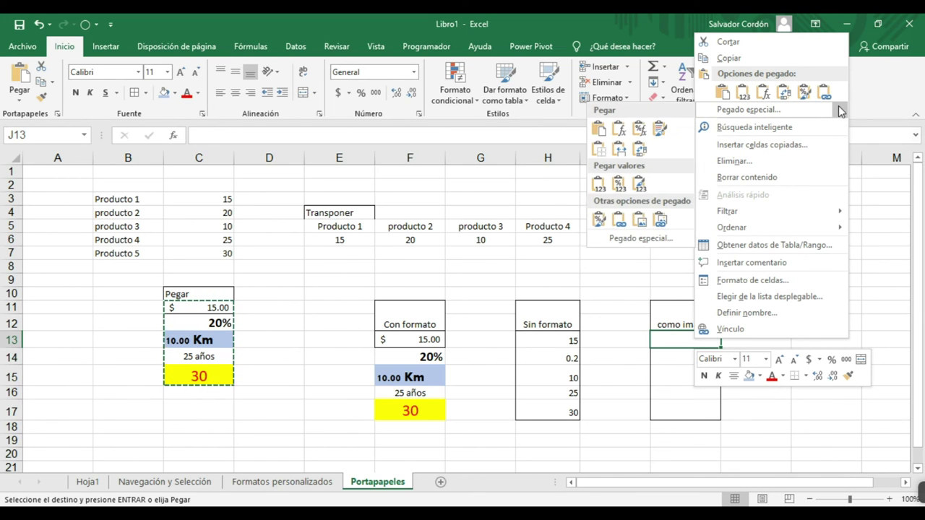
{"action": "left_click", "coordinate": [639, 219]}
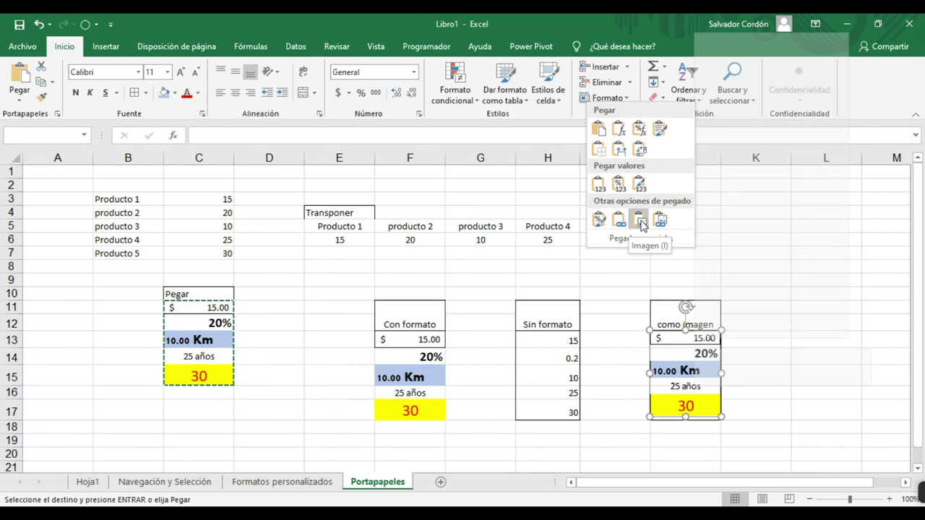
- Move the pasted picture and enlarge it so that it extends across columns J to L
{"action": "left_click_drag", "start_coordinate": [674, 355], "coordinate": [794, 205]}
{"action": "left_click_drag", "start_coordinate": [768, 270], "coordinate": [660, 354]}
{"action": "left_click_drag", "start_coordinate": [708, 238], "coordinate": [694, 267]}
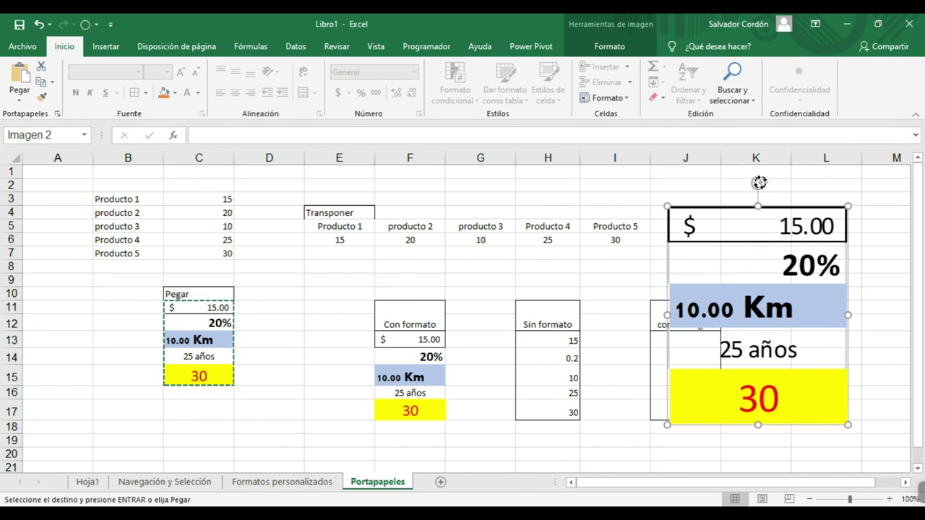
- Tilt the enlarged picture counterclockwise, reposition it, and rotate it back upright over columns J to L
{"action": "left_click_drag", "start_coordinate": [758, 183], "coordinate": [723, 187]}
{"action": "left_click_drag", "start_coordinate": [756, 252], "coordinate": [632, 277]}
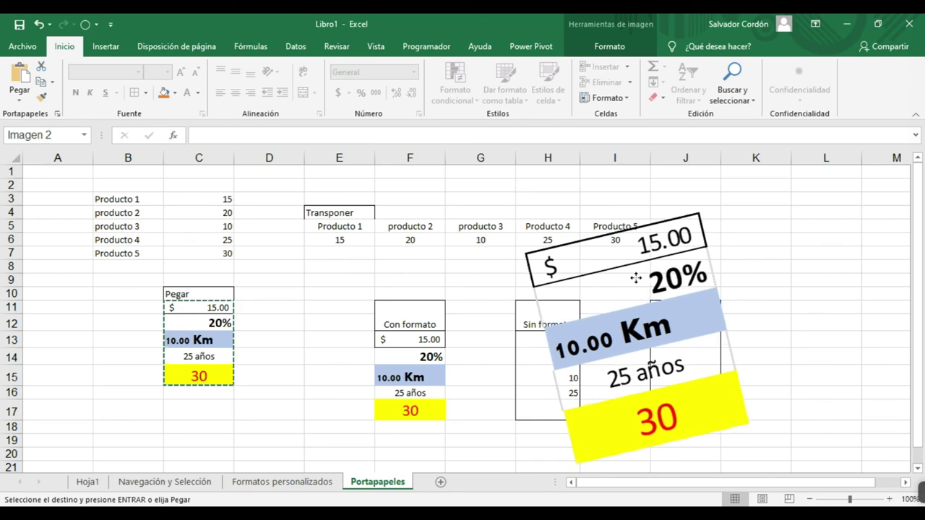
{"action": "left_click_drag", "start_coordinate": [669, 327], "coordinate": [760, 309]}
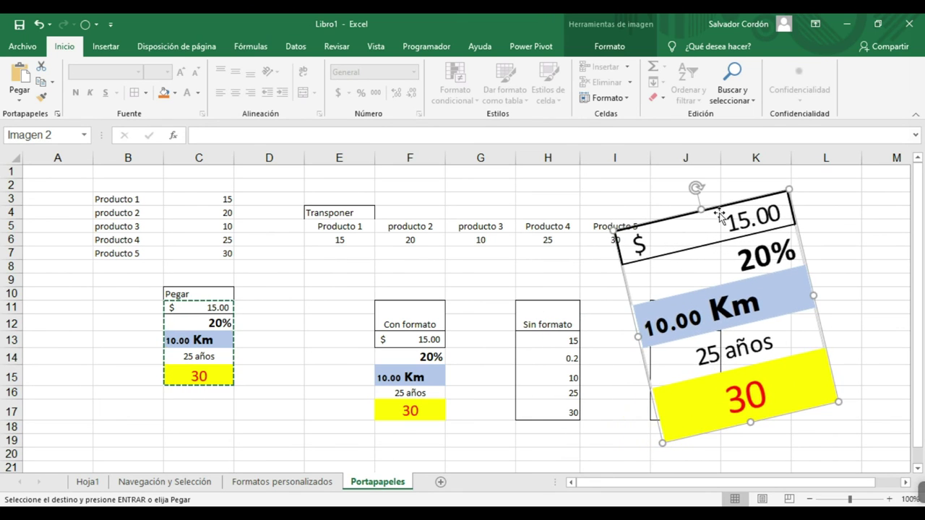
{"action": "left_click_drag", "start_coordinate": [698, 189], "coordinate": [735, 182]}
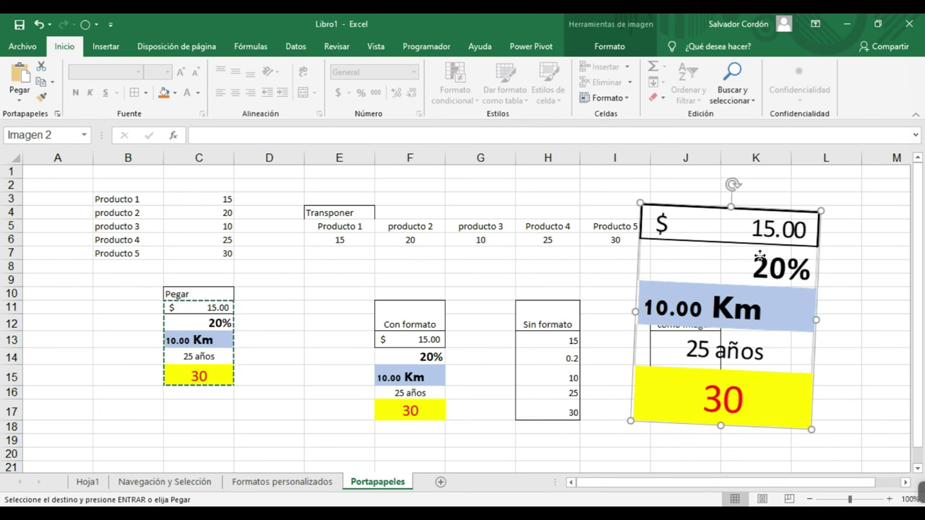
{"action": "left_click_drag", "start_coordinate": [758, 255], "coordinate": [809, 245]}
{"action": "left_click_drag", "start_coordinate": [783, 173], "coordinate": [783, 173]}
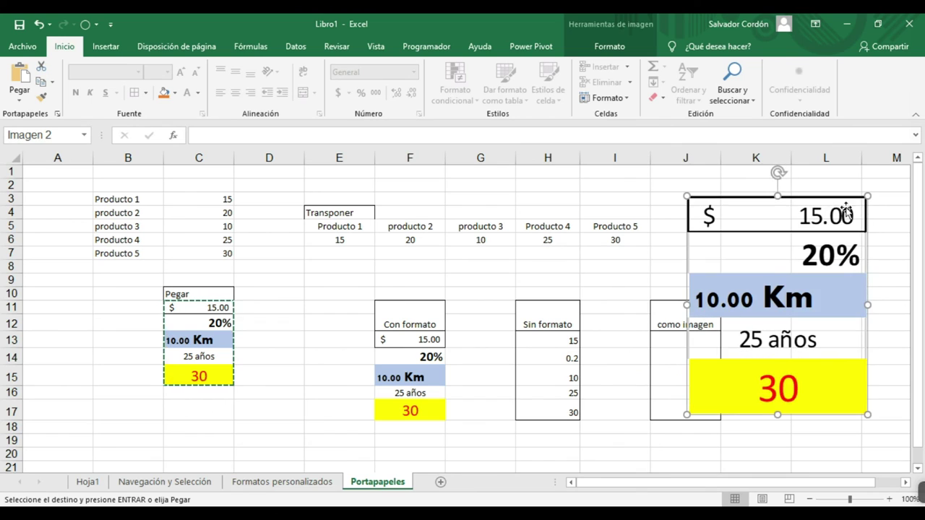
- Resize the picture into a smaller, horizontally mirrored version and delete it from the sheet
{"action": "left_click_drag", "start_coordinate": [867, 196], "coordinate": [871, 193]}
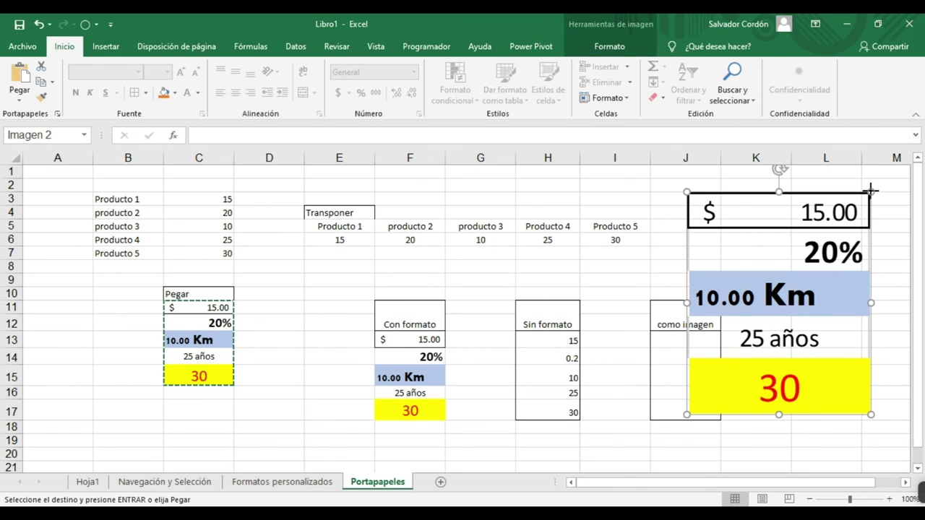
{"action": "left_click_drag", "start_coordinate": [871, 189], "coordinate": [555, 198]}
{"action": "left_click_drag", "start_coordinate": [592, 253], "coordinate": [773, 325]}
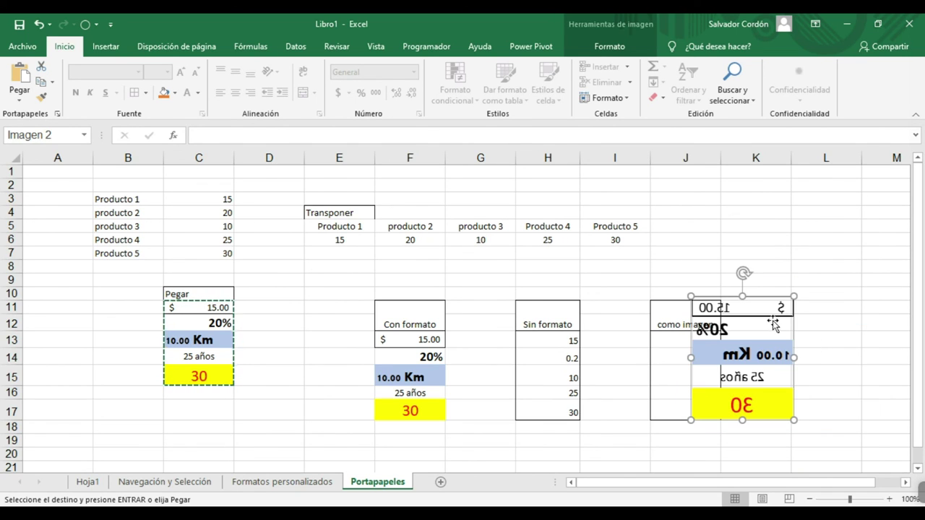
{"action": "key", "text": "Delete"}
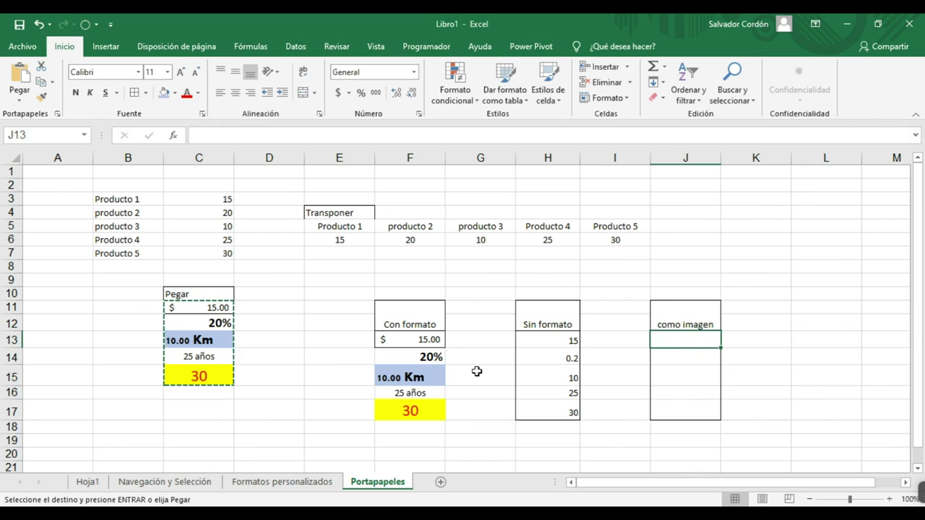
- Paste cells C11:C15 as a linked picture from J13 and enlarge it to about 7.7 × 6.4 cm over columns K to M
{"action": "left_click_drag", "start_coordinate": [216, 311], "coordinate": [207, 376]}
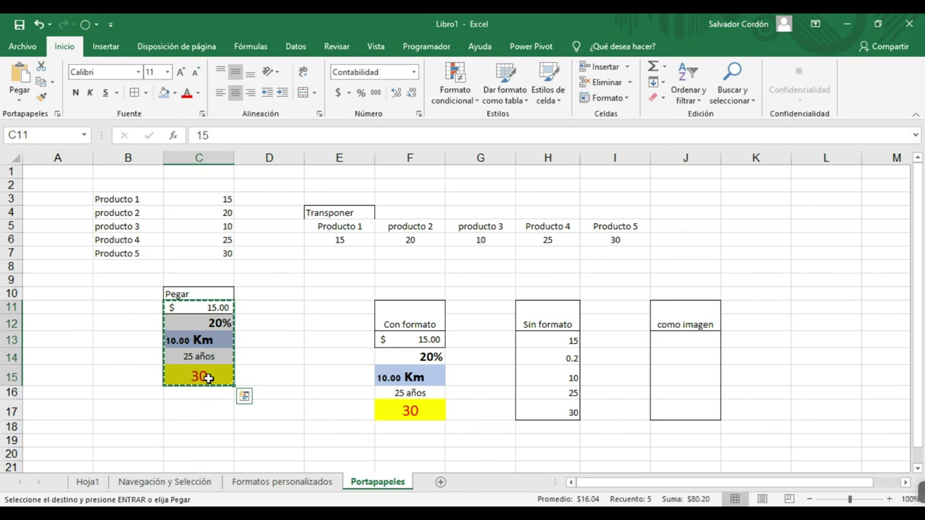
{"action": "key", "text": "ctrl+q"}
{"action": "scroll", "coordinate": [708, 413], "scroll_direction": "right", "scroll_amount": 1}
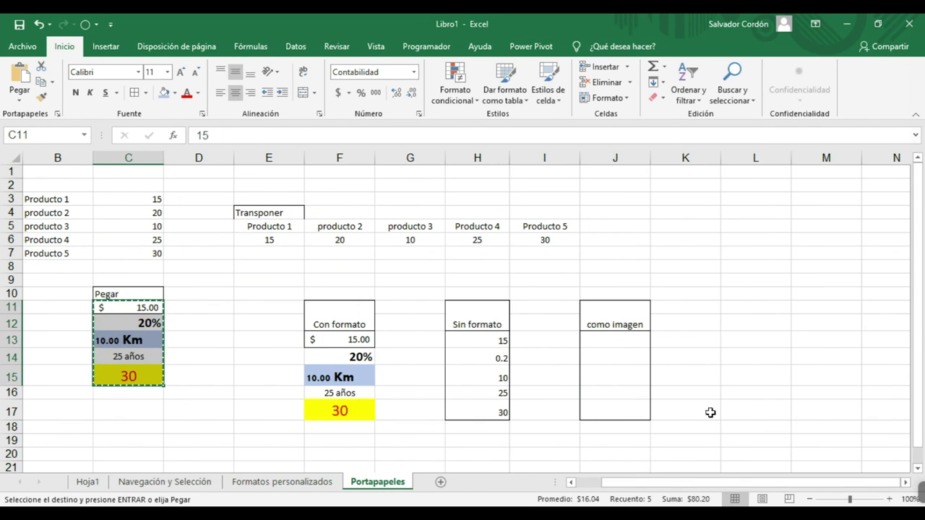
{"action": "right_click", "coordinate": [614, 338]}
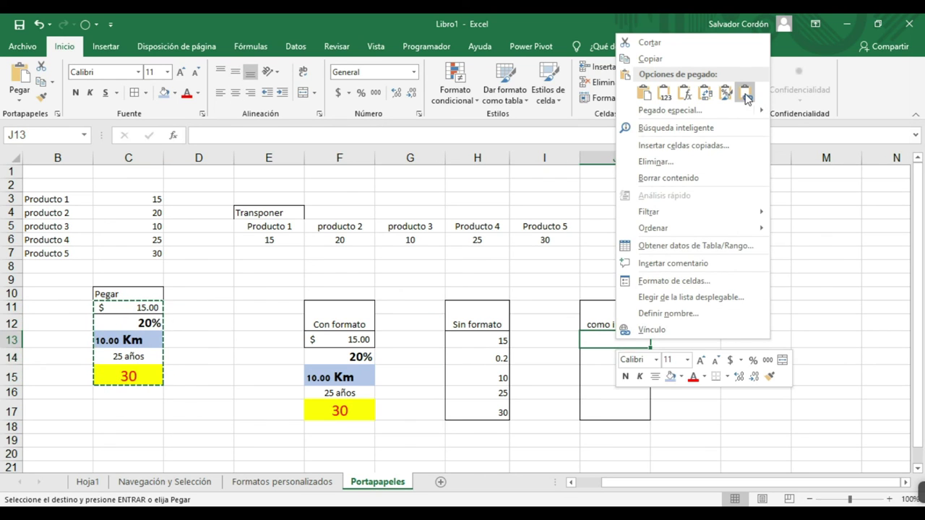
{"action": "mouse_move", "coordinate": [751, 110]}
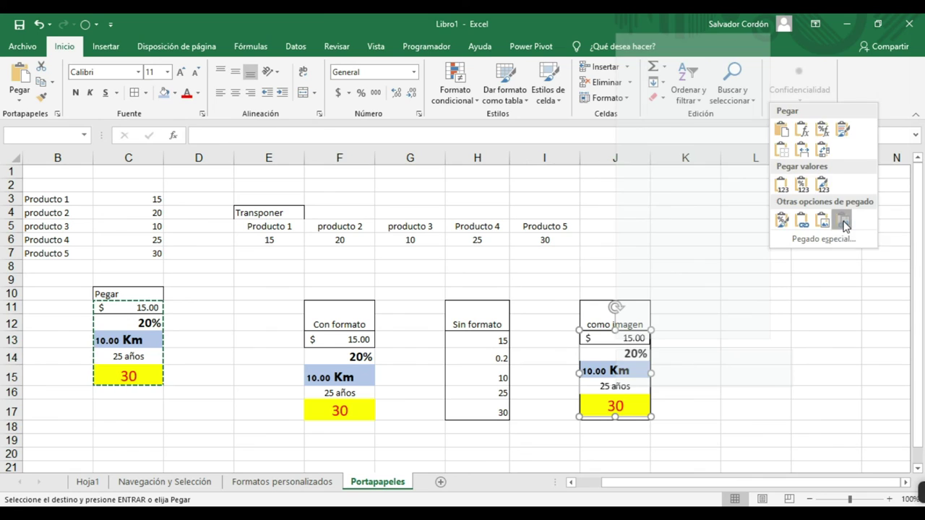
{"action": "left_click", "coordinate": [843, 224]}
{"action": "left_click_drag", "start_coordinate": [581, 416], "coordinate": [641, 390]}
{"action": "left_click_drag", "start_coordinate": [728, 299], "coordinate": [742, 373]}
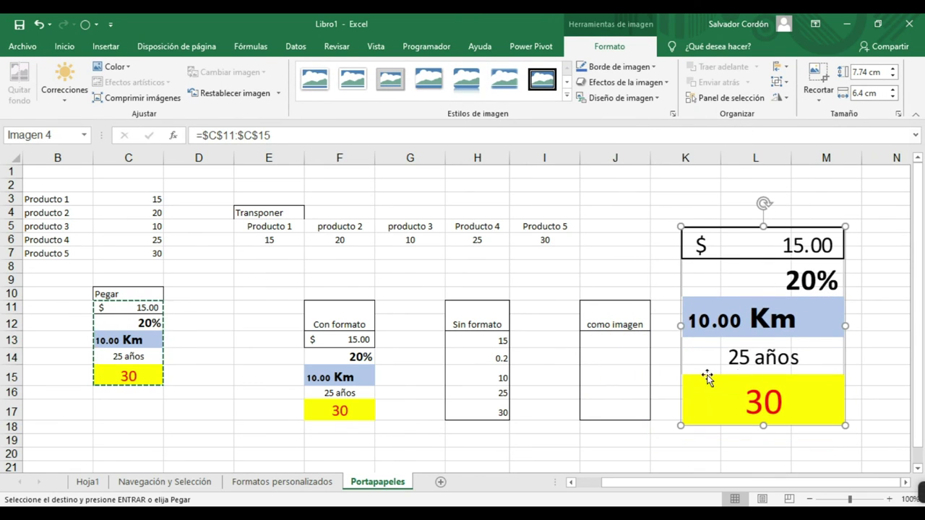
- Change the dollar amount in source cell C11 to 50 to test the linked picture
{"action": "left_click", "coordinate": [131, 320]}
{"action": "left_click", "coordinate": [132, 306]}
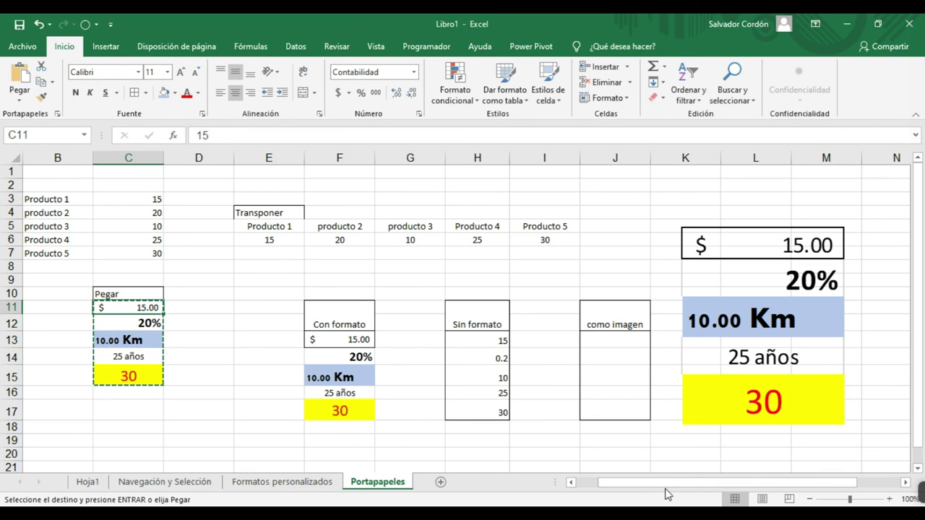
{"action": "type", "text": "50"}
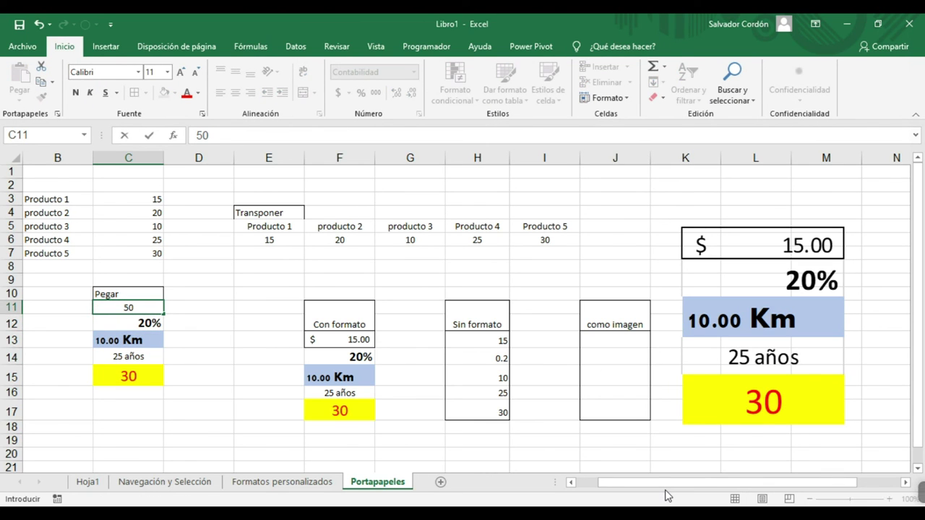
{"action": "key", "text": "Return"}
- Highlight the source range C11:C15, reposition the linked picture and shrink it to span columns K and L
{"action": "left_click_drag", "start_coordinate": [778, 305], "coordinate": [747, 240]}
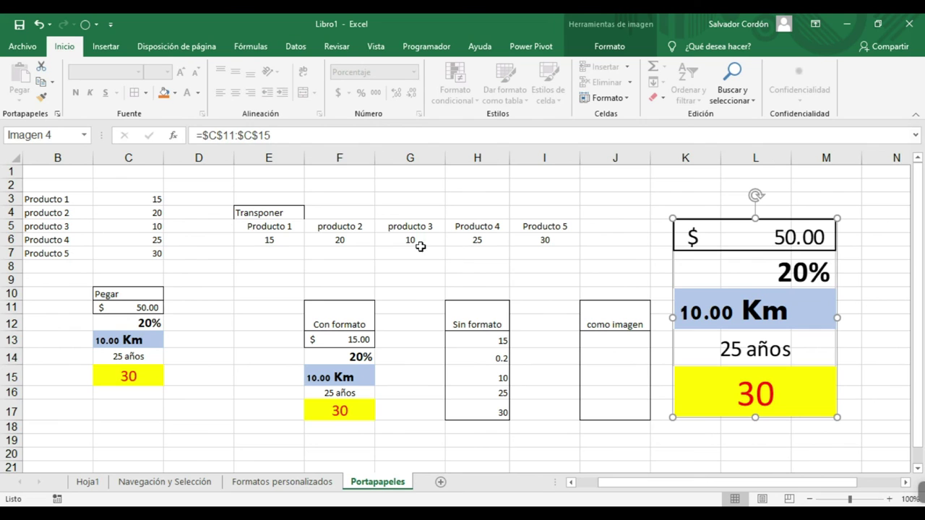
{"action": "left_click_drag", "start_coordinate": [134, 305], "coordinate": [137, 378]}
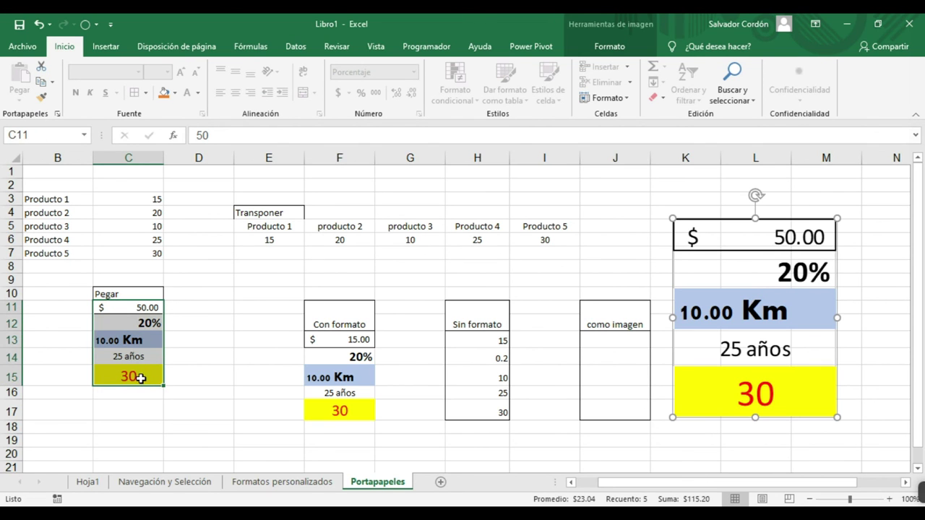
{"action": "left_click_drag", "start_coordinate": [738, 321], "coordinate": [747, 300]}
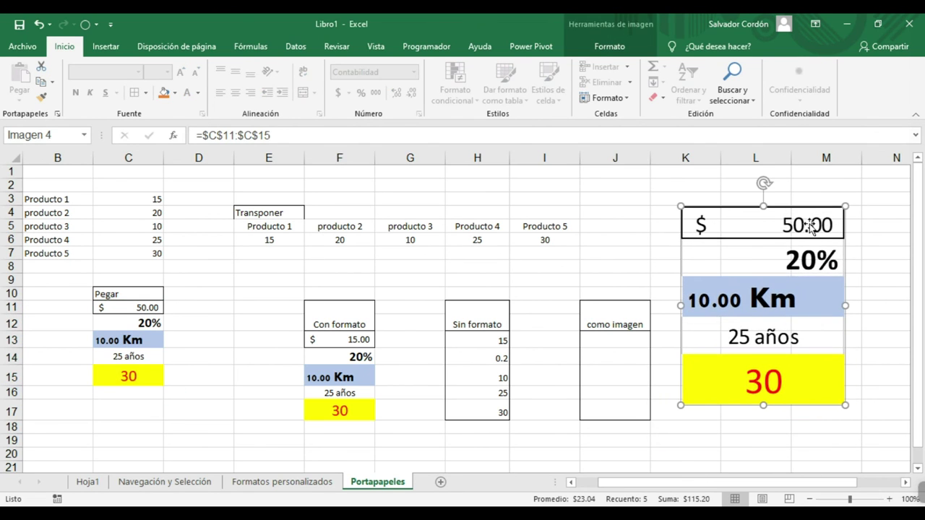
{"action": "left_click_drag", "start_coordinate": [844, 206], "coordinate": [811, 248]}
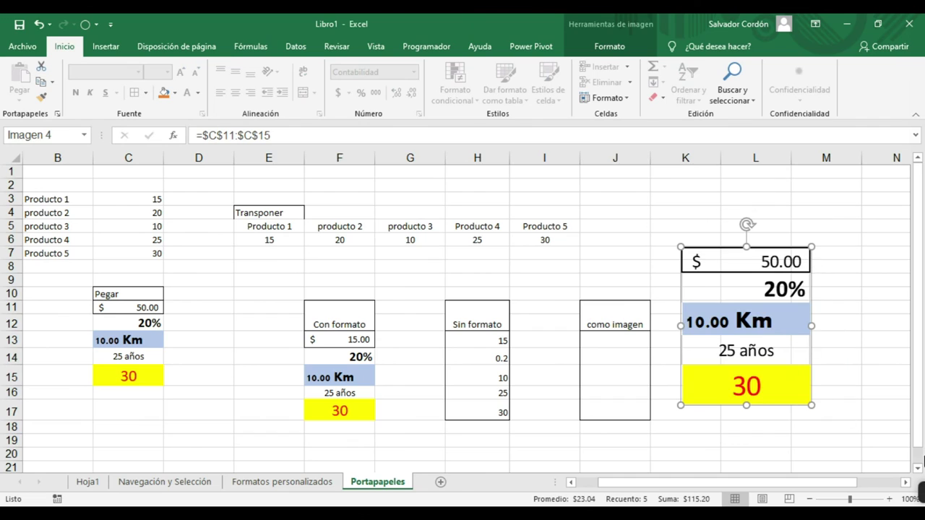